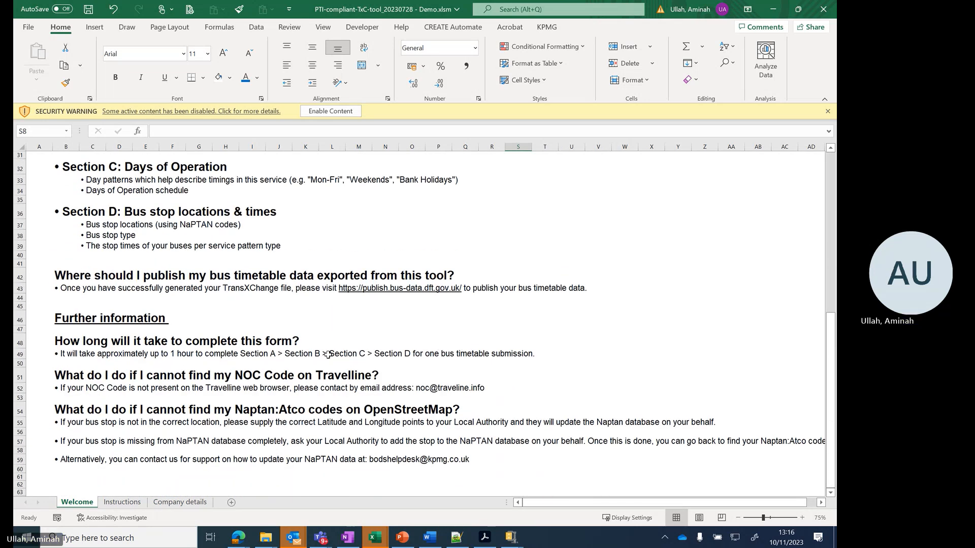
# - Read through the Section A company details guidance on the Instructions sheet, including how to find a NOC code
pyautogui.click(122, 503)
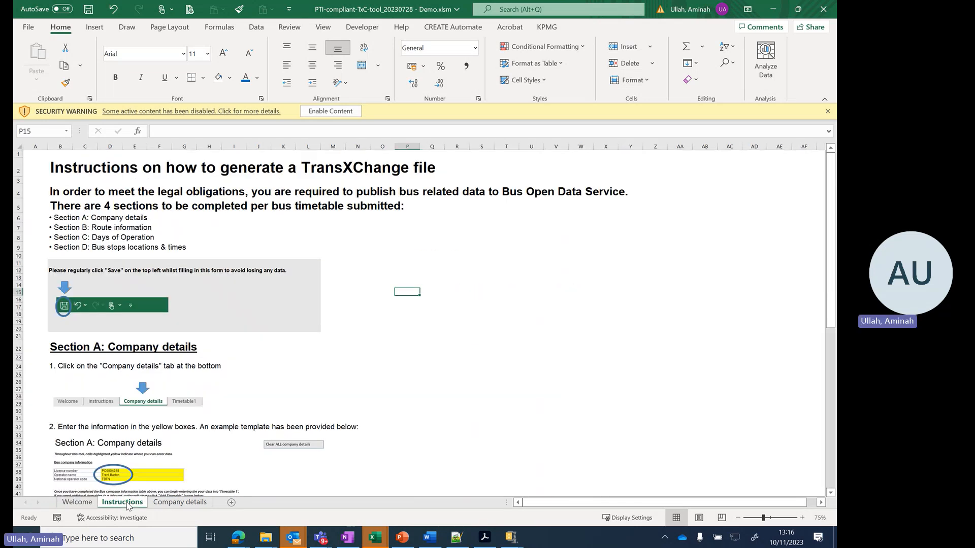
pyautogui.scroll(-2, 459, 333)
pyautogui.scroll(-13, 520, 332)
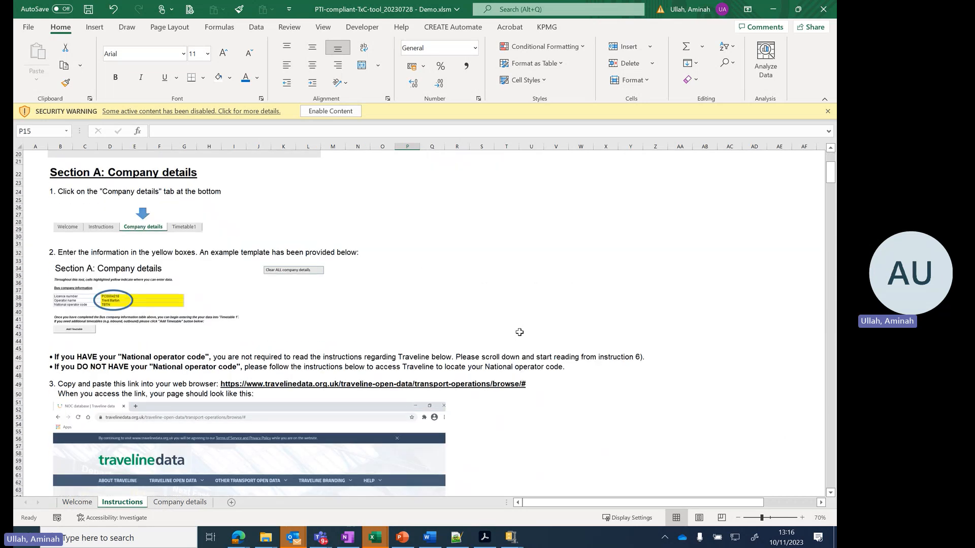
pyautogui.scroll(-14, 520, 332)
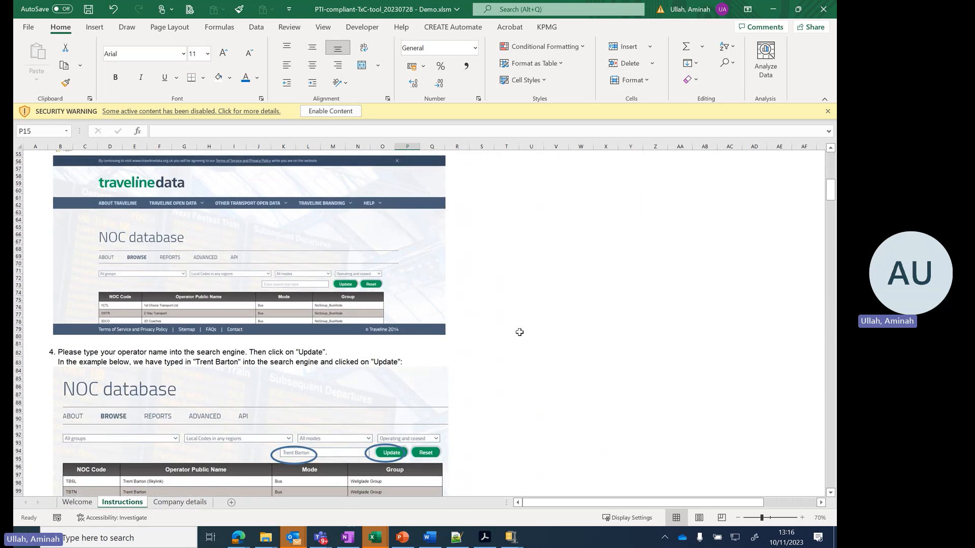
pyautogui.scroll(-2, 520, 332)
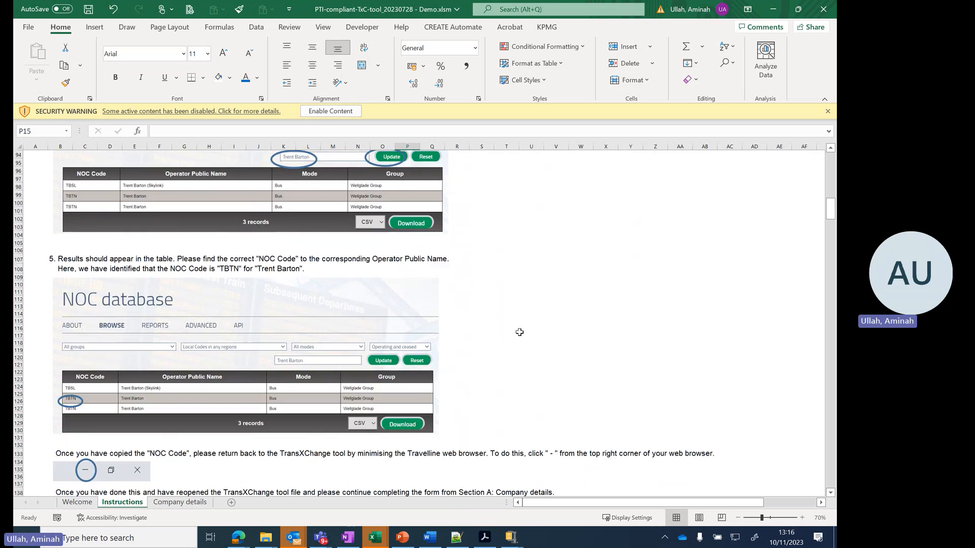
# - Fill in the bus company information with the licence number, operator name BODS BUSES LTD and National Operator Code BOBU
pyautogui.click(195, 503)
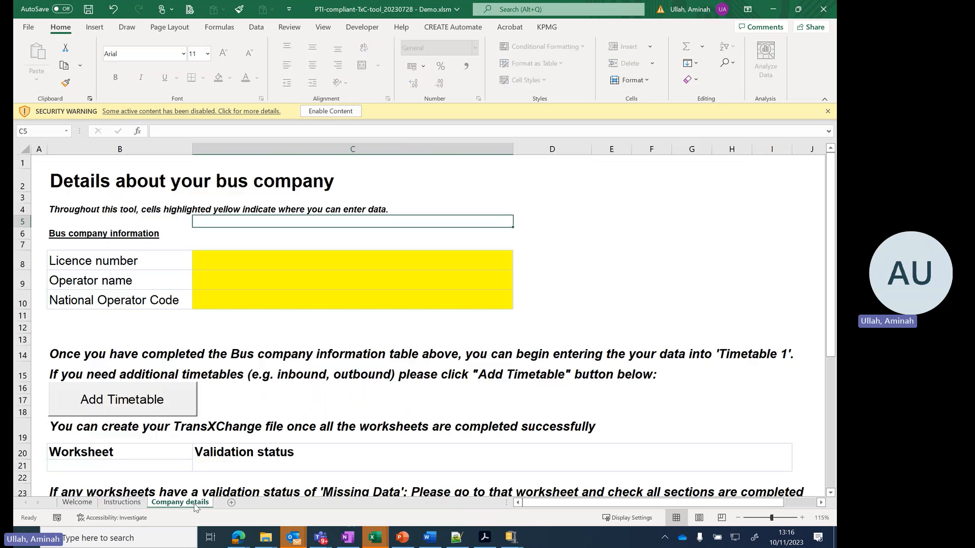
pyautogui.click(290, 262)
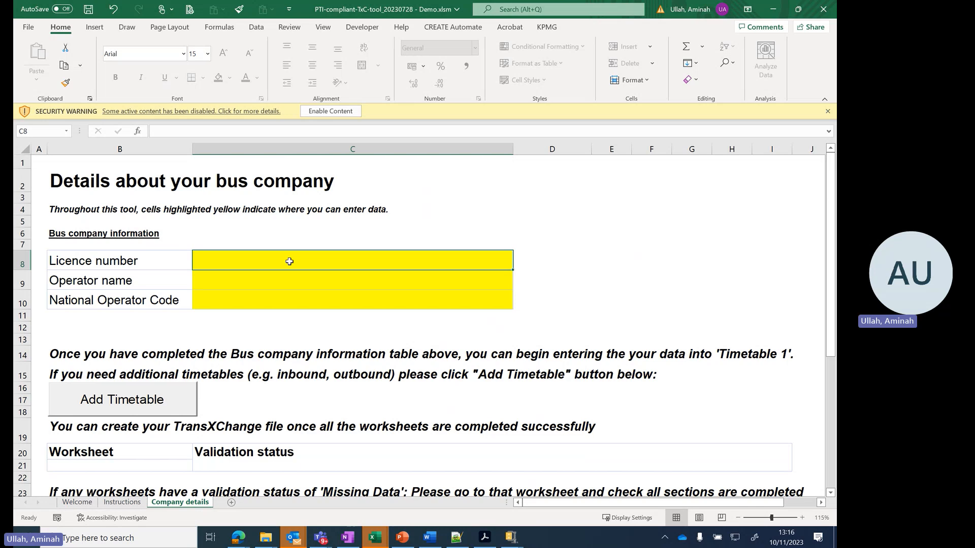
pyautogui.write('P')
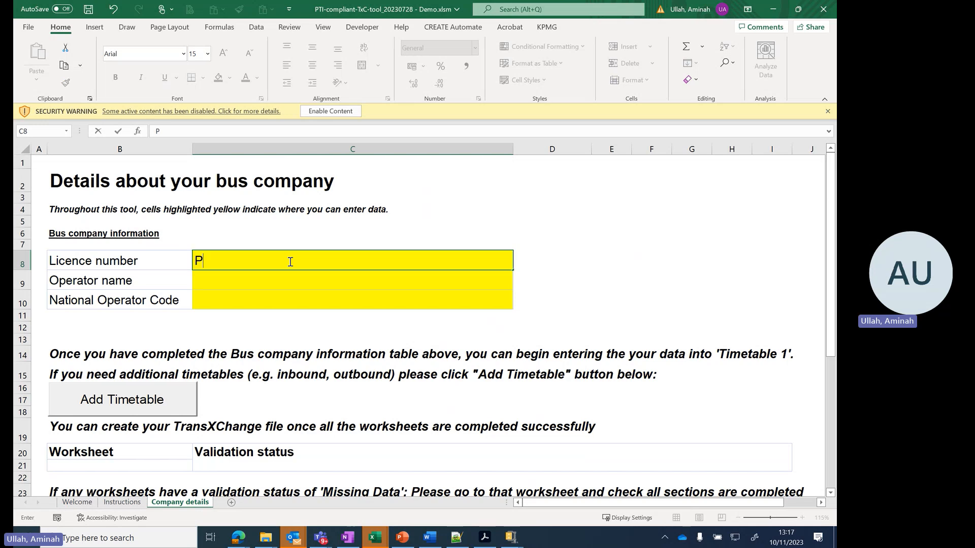
pyautogui.write('H0001234')
pyautogui.press('Return')
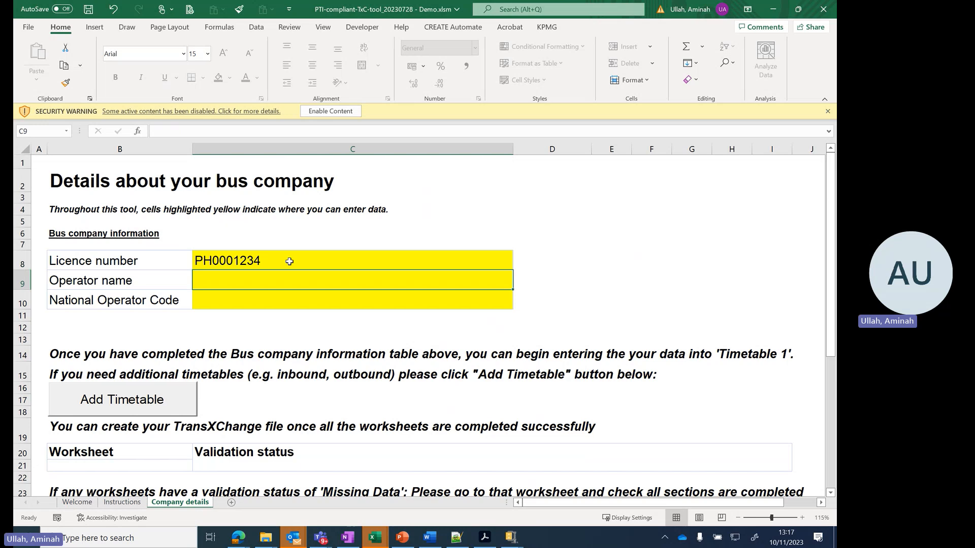
pyautogui.write('BODS BUSES LTD')
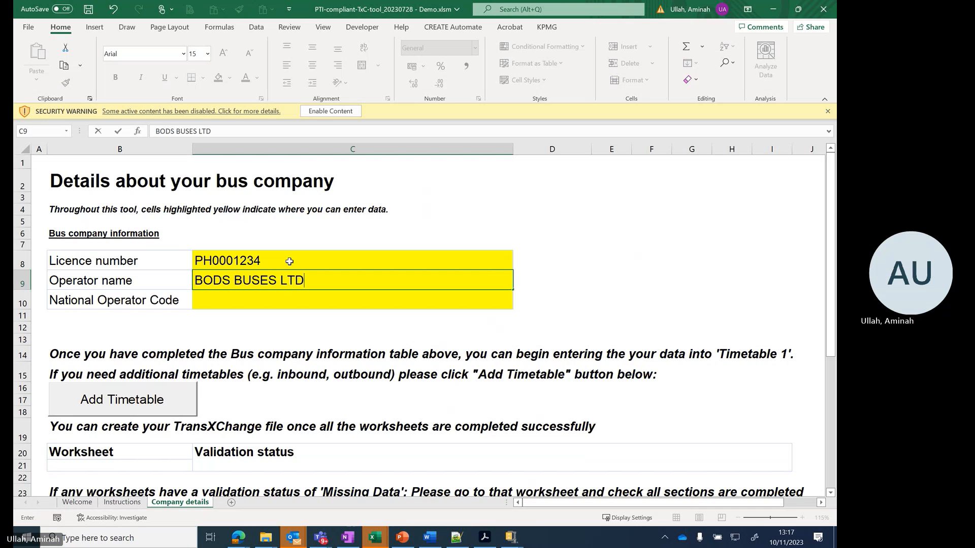
pyautogui.press('Return')
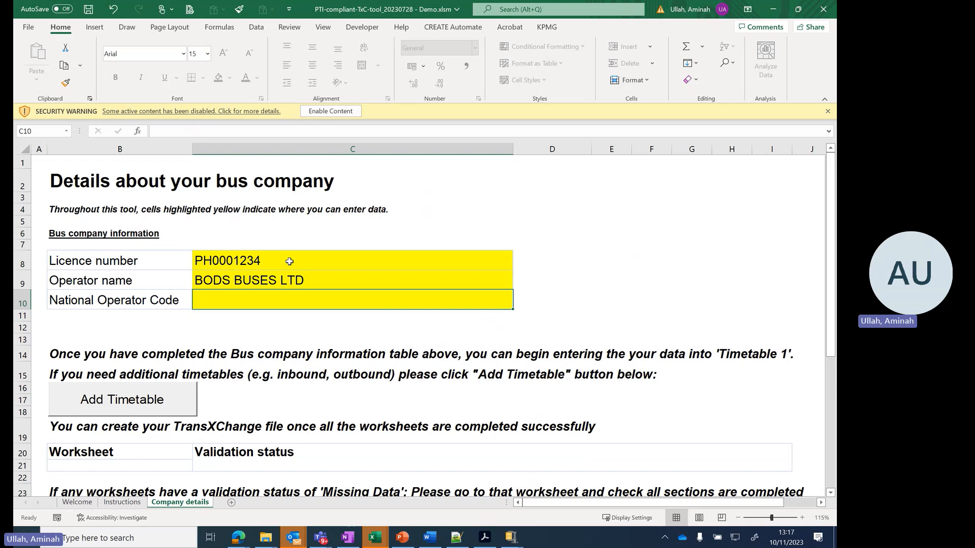
pyautogui.write('BOBU')
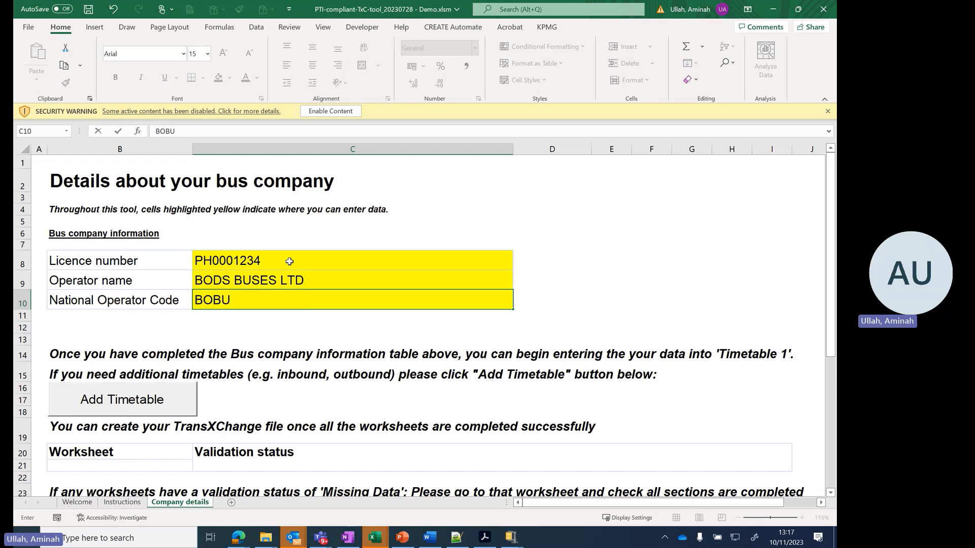
pyautogui.press('Return')
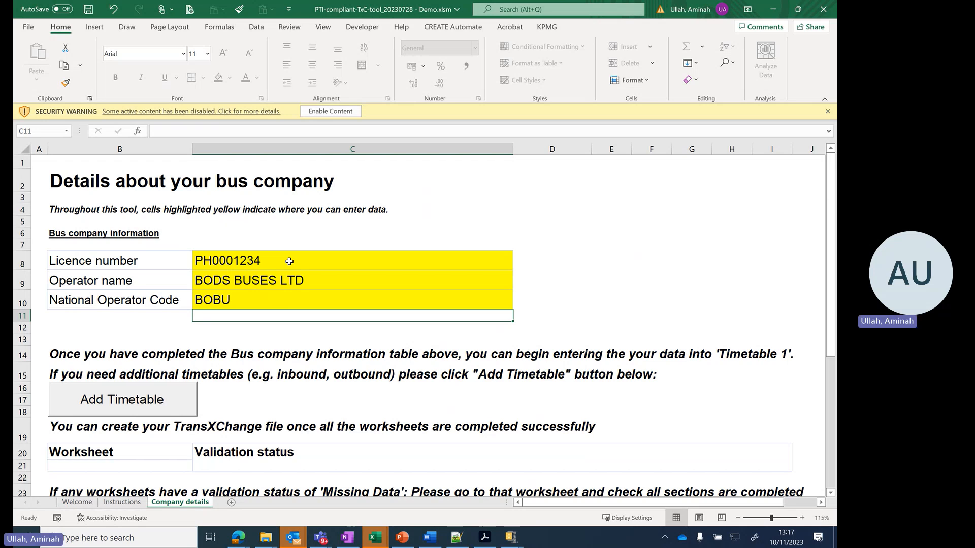
# - Enable the workbook's blocked active content and add a new timetable worksheet from the company details
pyautogui.click(326, 113)
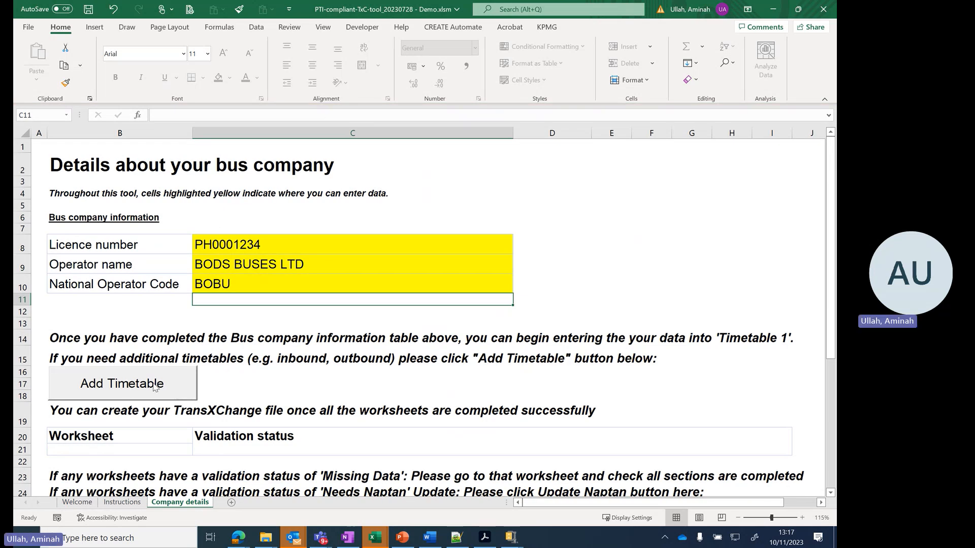
pyautogui.click(155, 386)
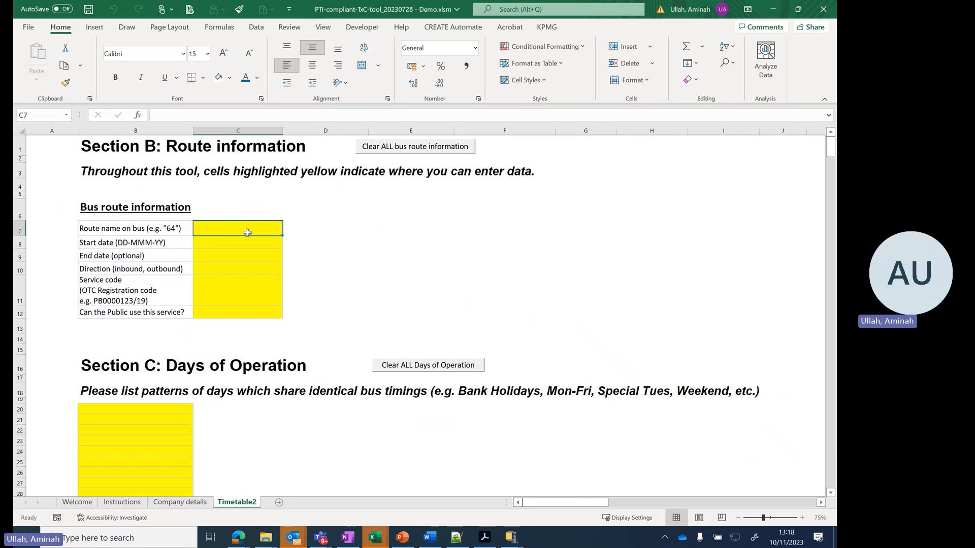
# - Enter route name 12X, start date 20/11/2023 and end date 31/12/2023 in the bus route information
pyautogui.write('12X')
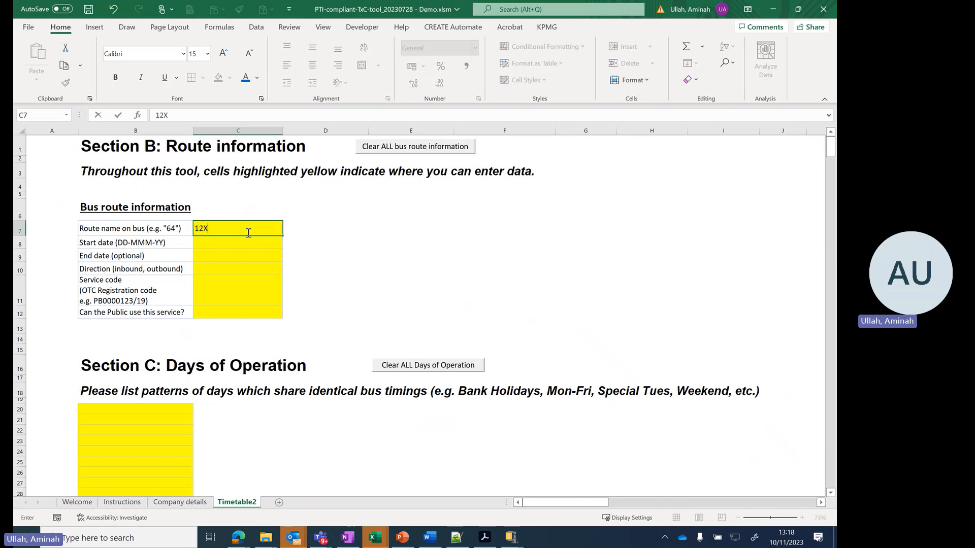
pyautogui.press('Return')
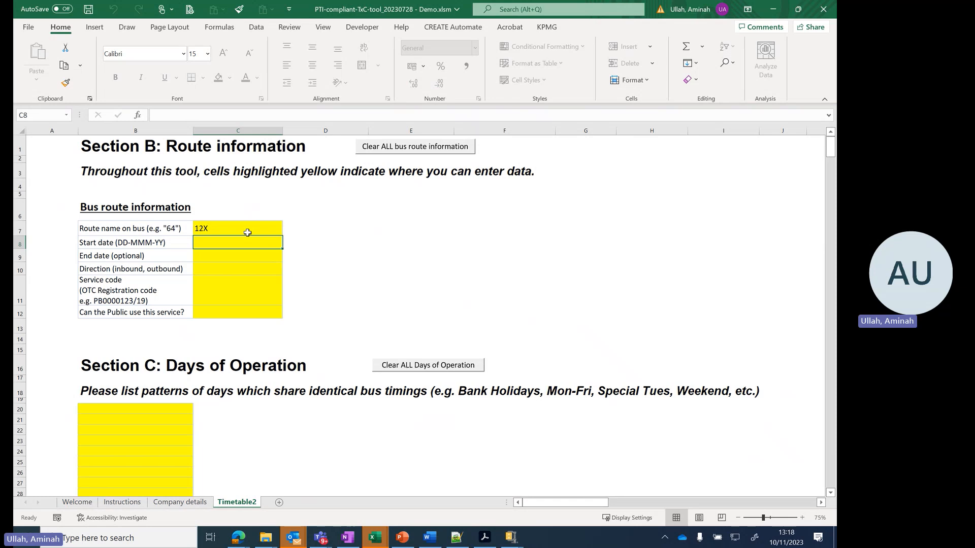
pyautogui.write('20/11/2023')
pyautogui.press('Return')
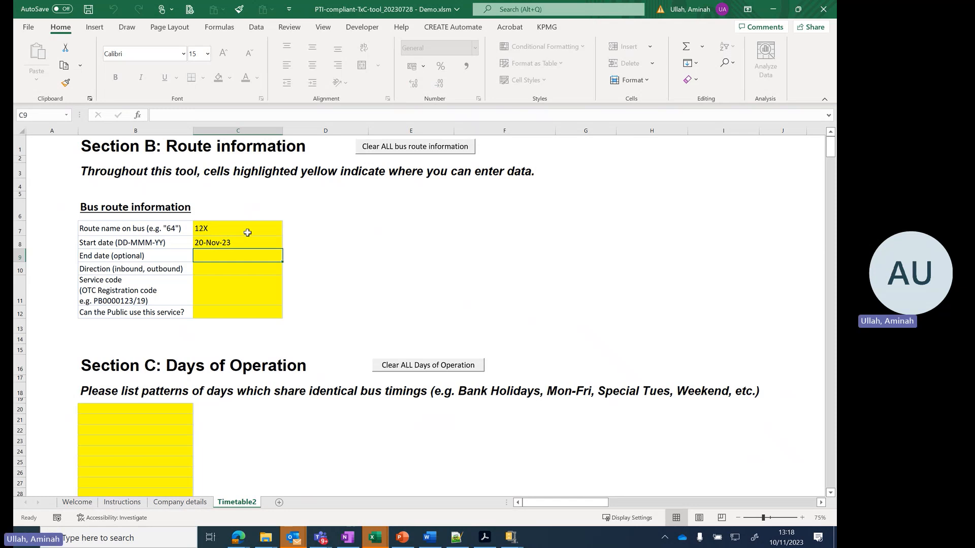
pyautogui.hotkey('alt', 'Tab')
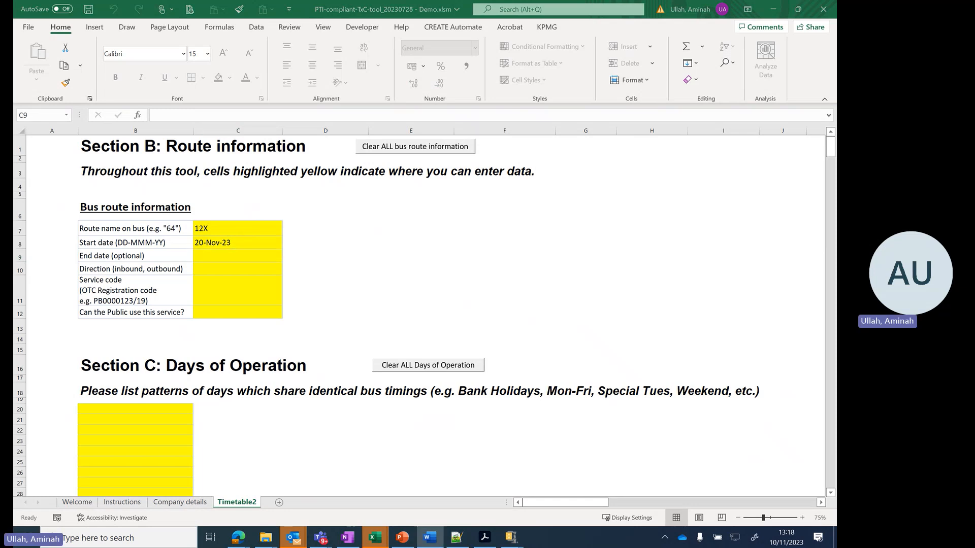
pyautogui.click(233, 254)
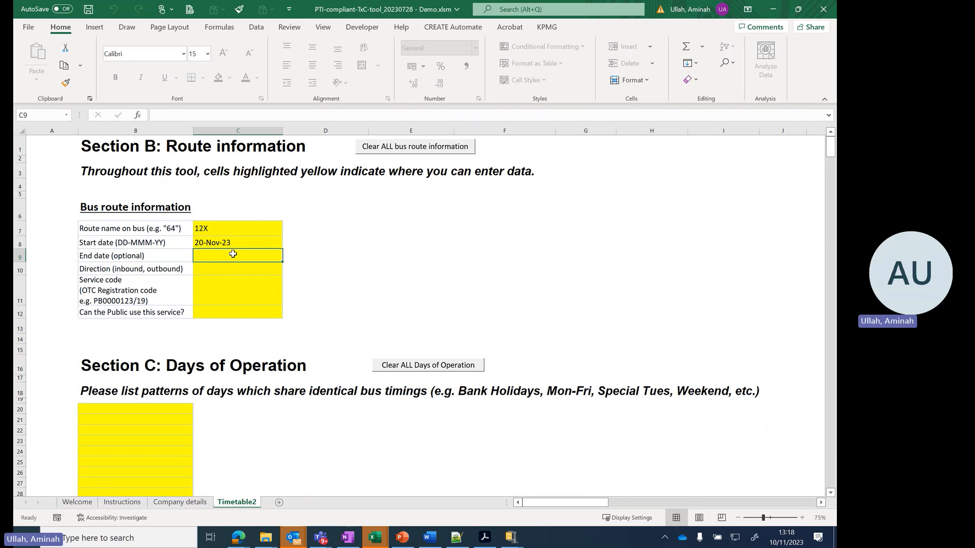
pyautogui.write('31/12/202')
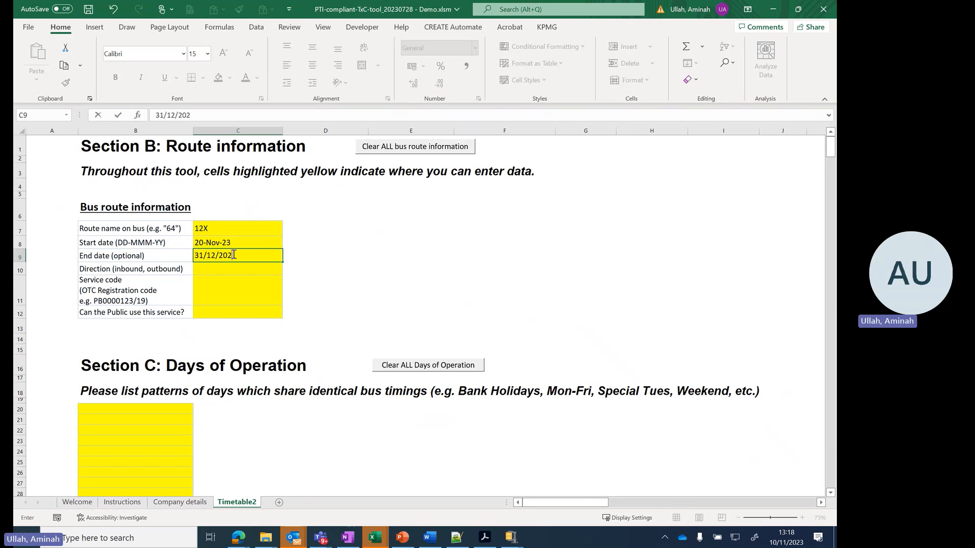
pyautogui.write('3')
pyautogui.press('Return')
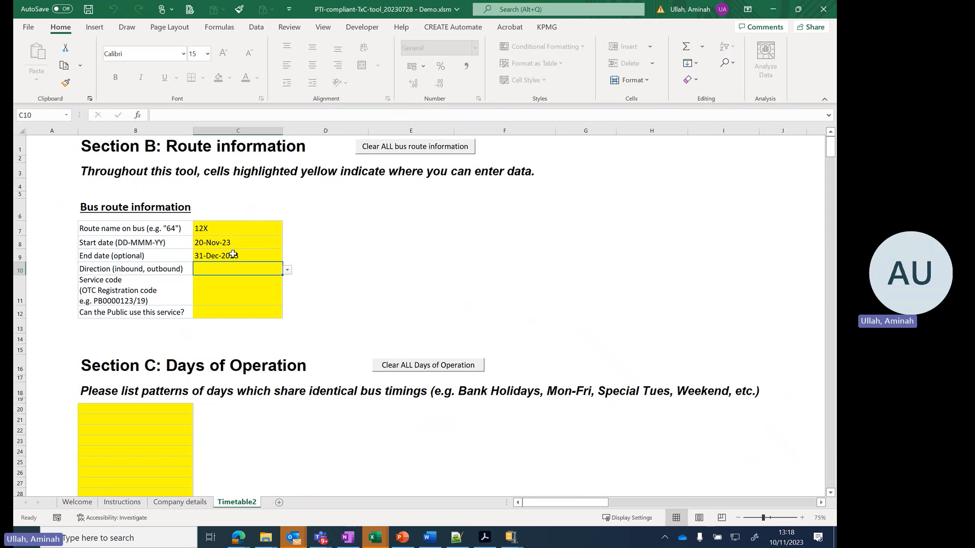
# - Set the route direction to Outbound, enter the service registration code, and set public use of the service to Yes
pyautogui.click(288, 270)
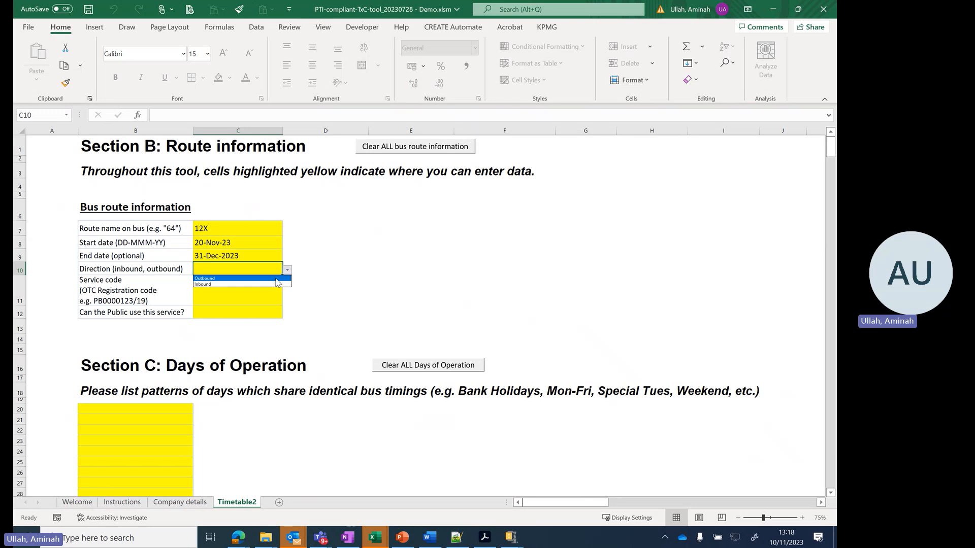
pyautogui.click(278, 278)
pyautogui.click(252, 293)
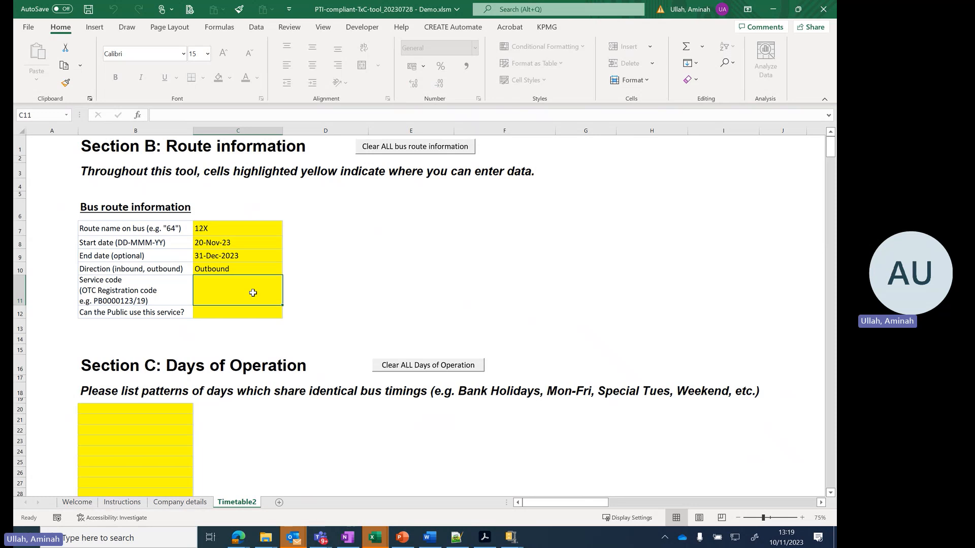
pyautogui.write('PH0')
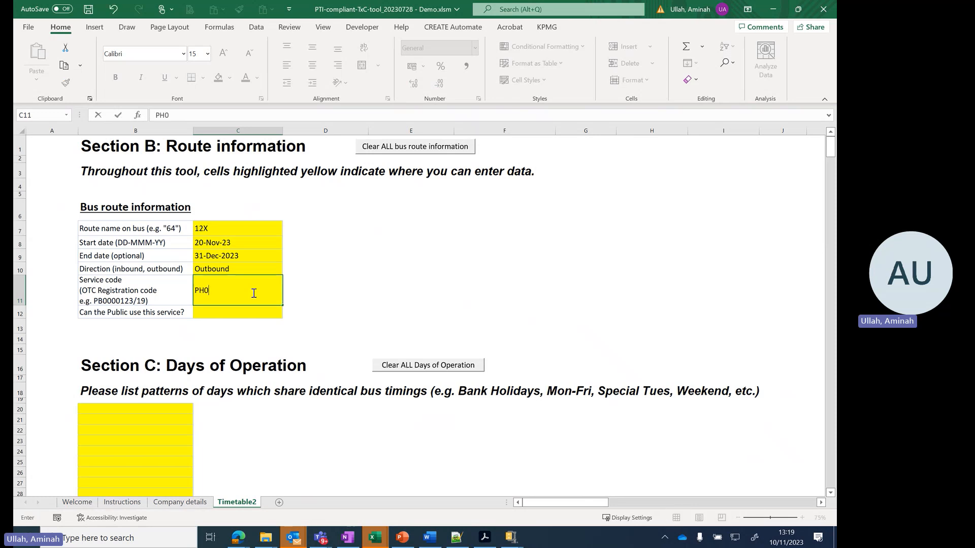
pyautogui.write('001234/23')
pyautogui.press('Return')
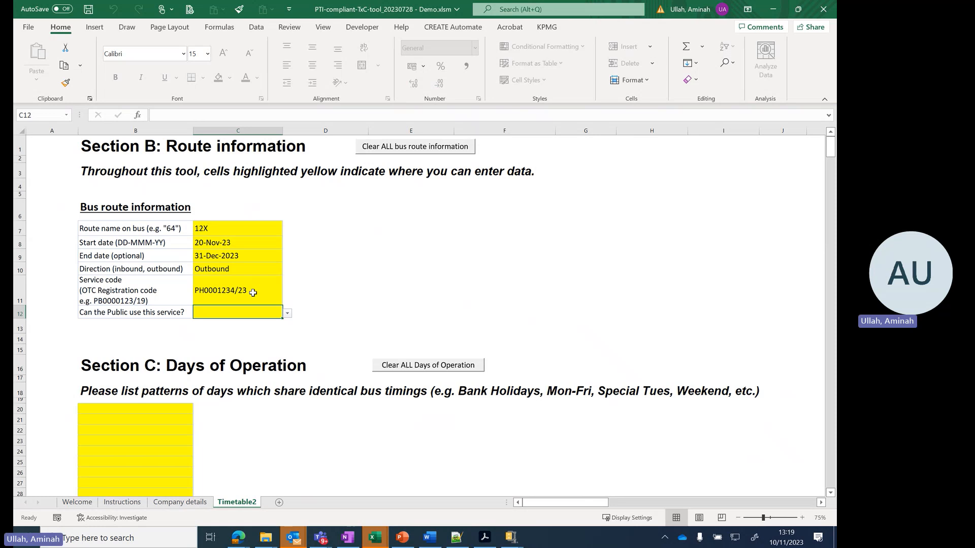
pyautogui.click(287, 313)
pyautogui.click(260, 323)
# - List MONDAY TO FRIDAY and WEEKEND as the day patterns in Section C: Days of Operation
pyautogui.scroll(-2, 261, 323)
pyautogui.scroll(2, 260, 323)
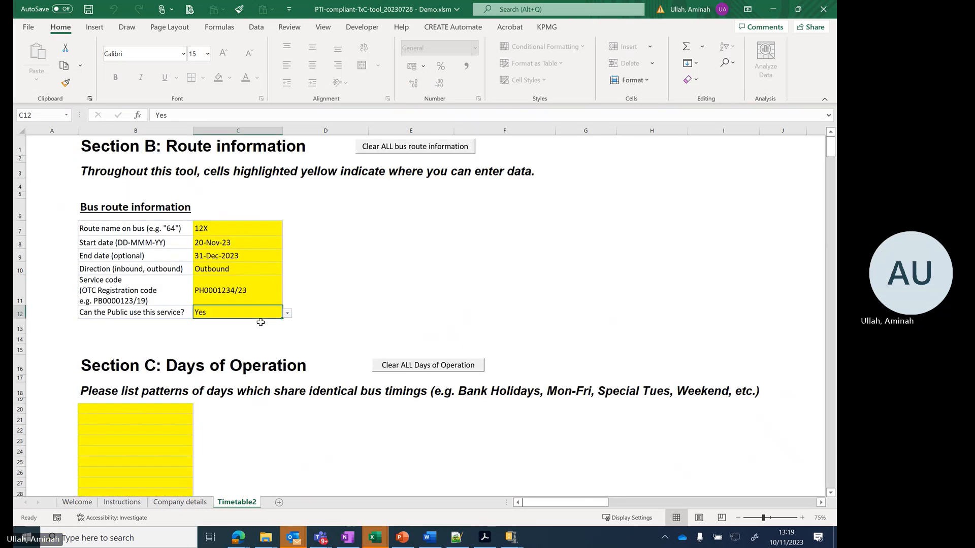
pyautogui.scroll(-2, 260, 322)
pyautogui.scroll(-1, 260, 322)
pyautogui.click(175, 314)
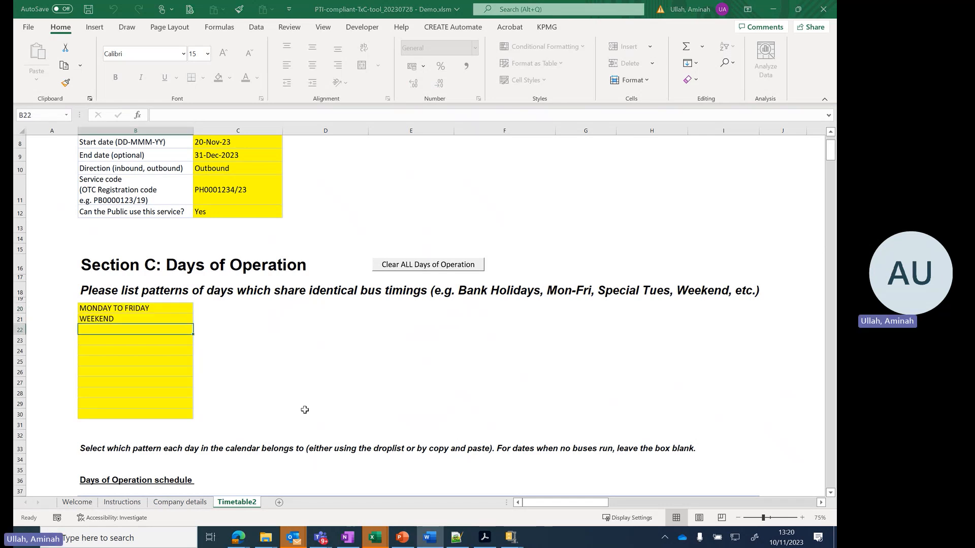
# - Assign the MONDAY TO FRIDAY pattern to Monday 20-Nov-2023 in the Days of Operation schedule
pyautogui.scroll(-4, 305, 409)
pyautogui.scroll(-6, 305, 410)
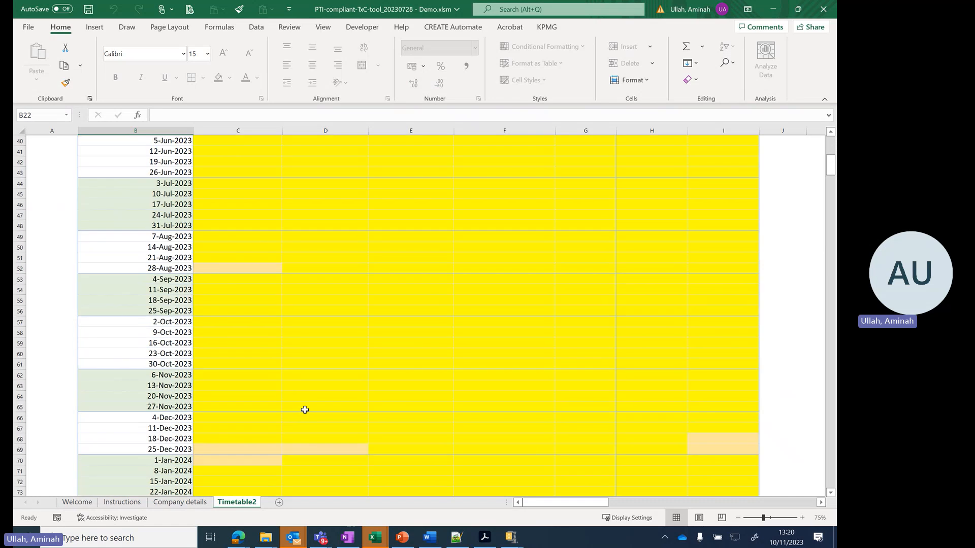
pyautogui.scroll(-2, 304, 410)
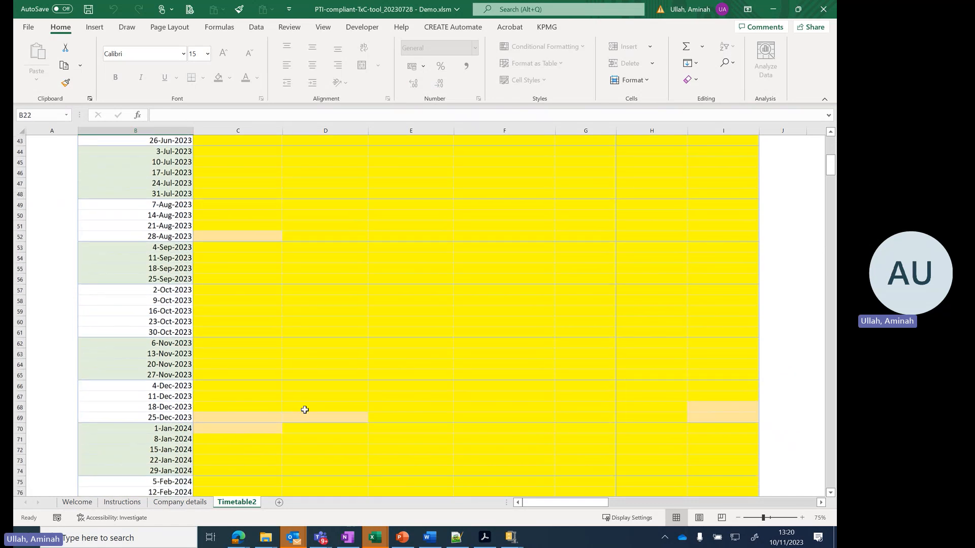
pyautogui.scroll(-1, 234, 311)
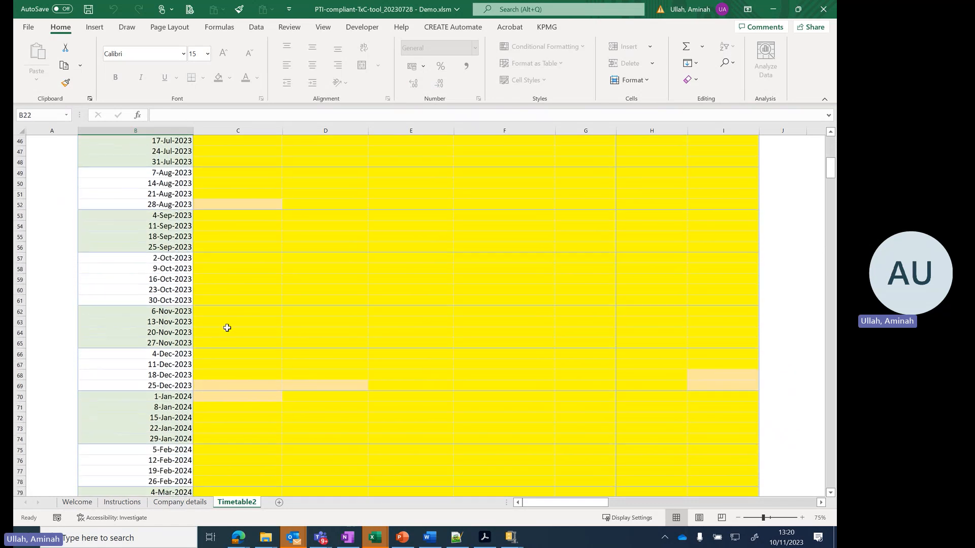
pyautogui.click(231, 311)
pyautogui.click(274, 333)
pyautogui.click(288, 333)
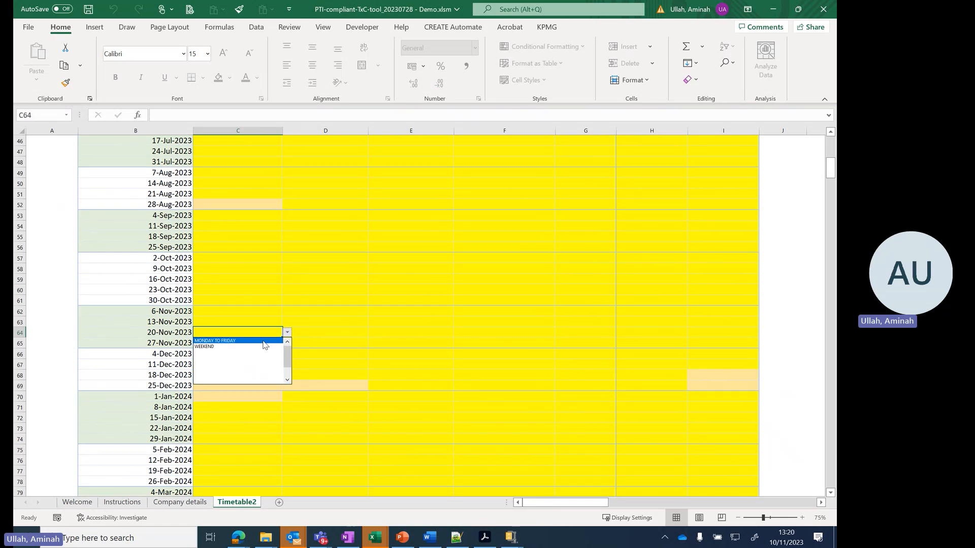
pyautogui.click(263, 341)
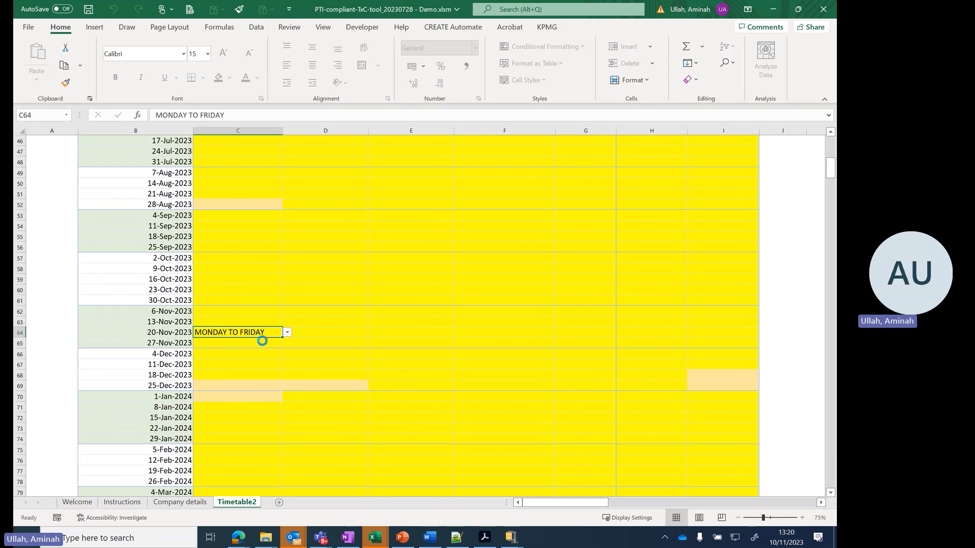
# - Copy the MONDAY TO FRIDAY entry as values only to all weekdays in the weeks from 20-Nov-2023 to 25-Dec-2023 (C64:G69)
pyautogui.hotkey('ctrl', 'c')
pyautogui.click(316, 333)
pyautogui.moveTo(241, 333); pyautogui.dragTo(568, 385)
pyautogui.click(36, 79)
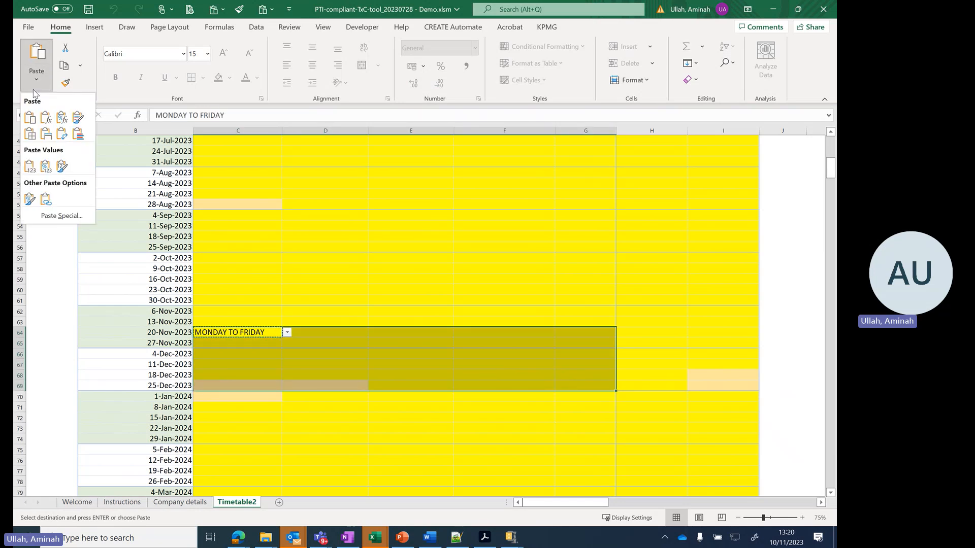
pyautogui.click(29, 168)
pyautogui.click(607, 354)
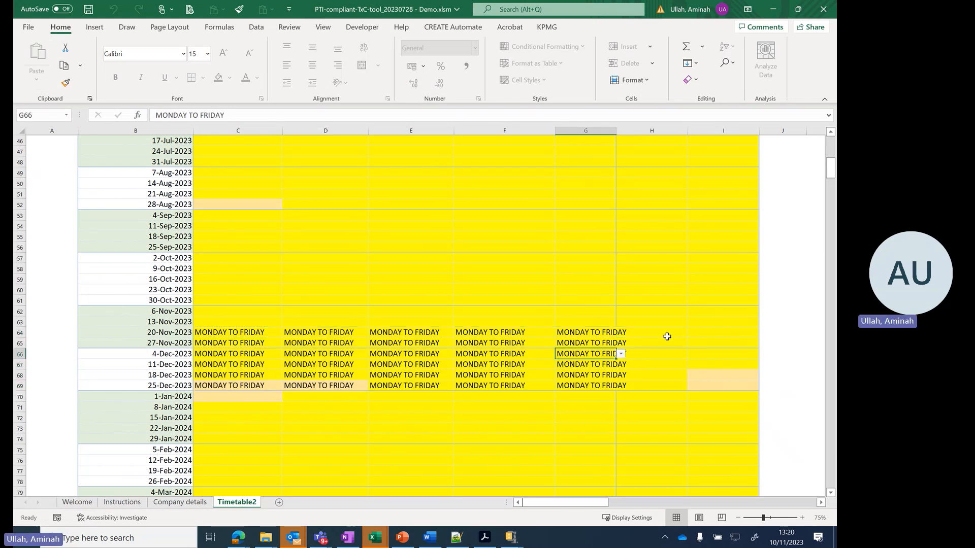
# - Assign WEEKEND to Saturday of the 20-Nov-2023 week and copy it to all Saturdays and Sundays through the 25-Dec-2023 week (H64:I69)
pyautogui.click(667, 336)
pyautogui.click(692, 334)
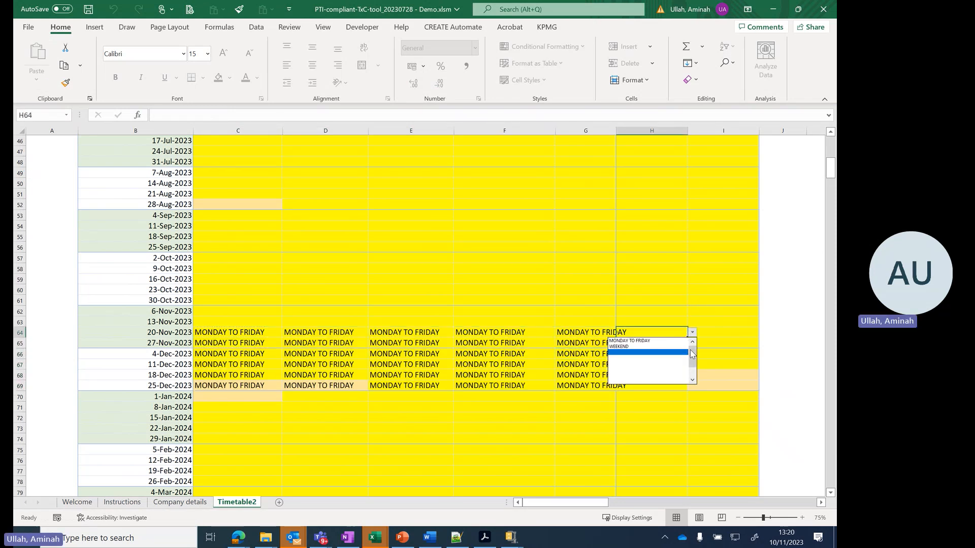
pyautogui.click(671, 345)
pyautogui.hotkey('ctrl', 'c')
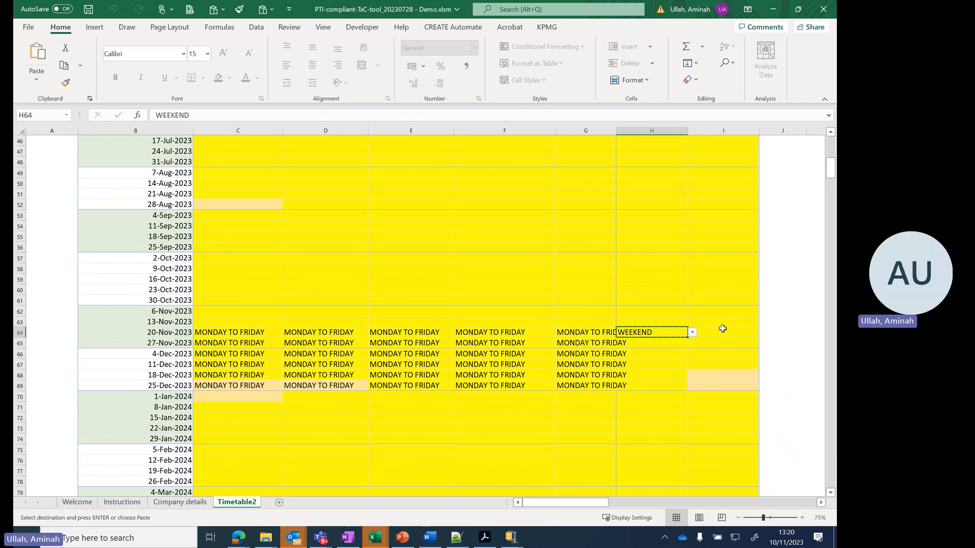
pyautogui.moveTo(694, 334); pyautogui.dragTo(645, 384)
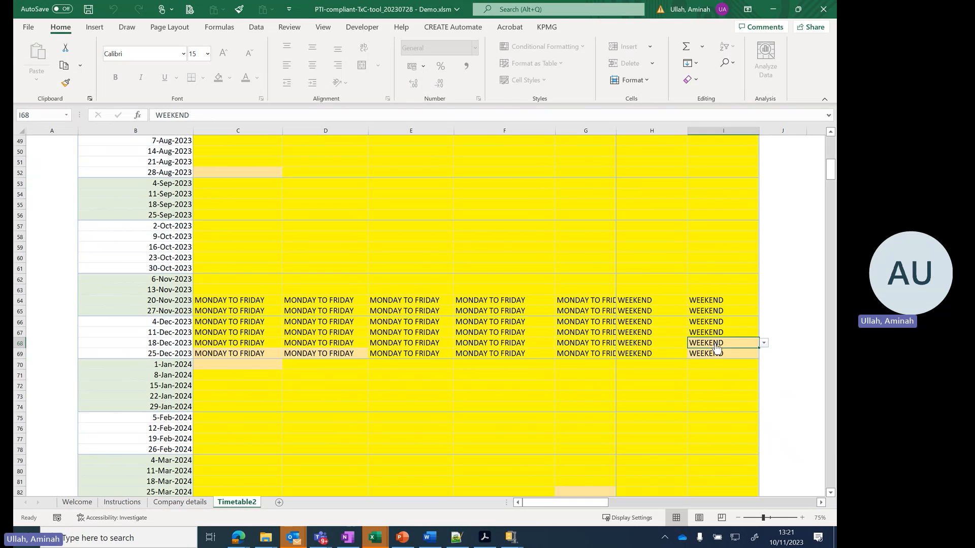
# - Clear the day patterns from the shaded holiday cells: Sunday in the 18-Dec-2023 week, and Monday, Tuesday and Sunday in the 25-Dec-2023 week
pyautogui.hotkey('alt', 'Down')
pyautogui.press('Delete')
pyautogui.click(266, 354)
pyautogui.press('Delete')
pyautogui.press('Right')
pyautogui.press('Delete')
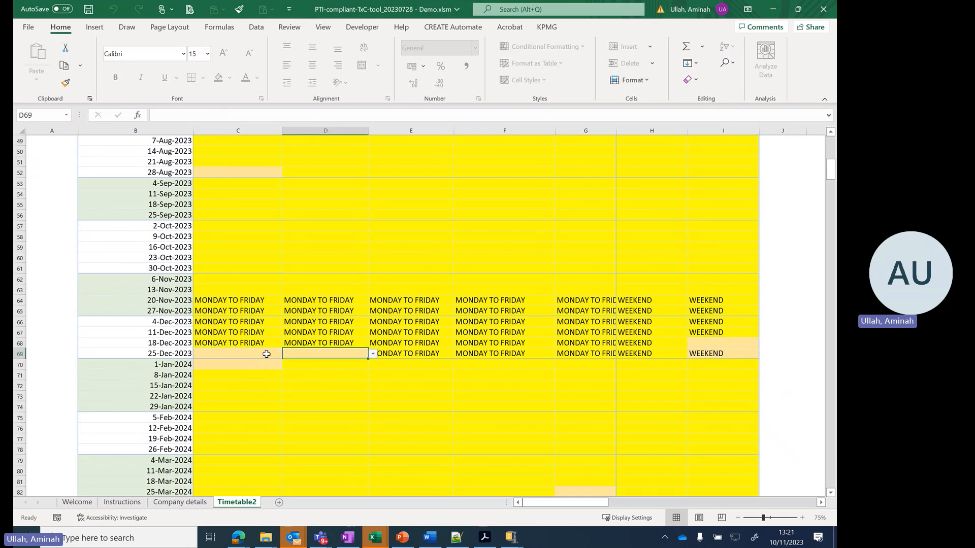
pyautogui.click(734, 355)
pyautogui.press('Delete')
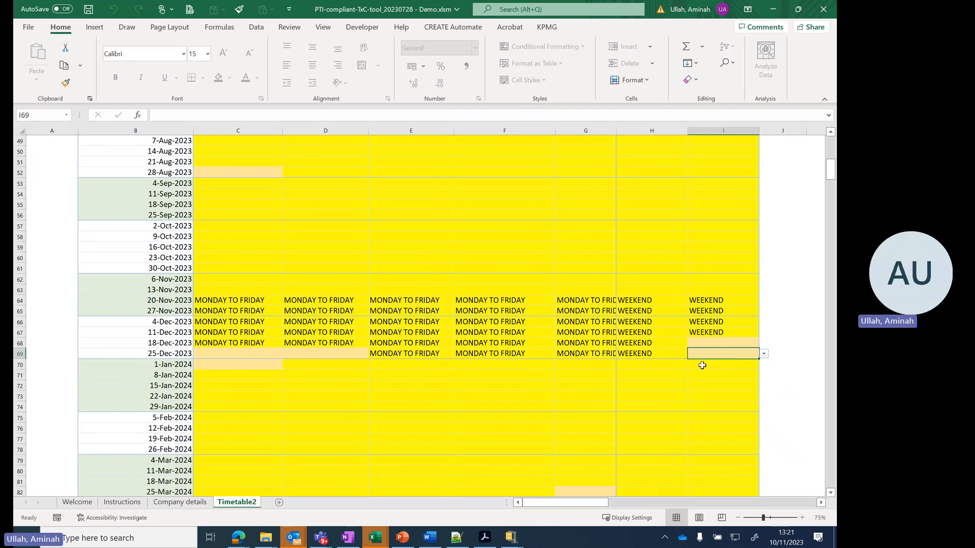
# - Examine the Naptan: AtcoCode and Stop type columns in Section D: Bus stop locations and times, including the available stop types
pyautogui.scroll(-15, 582, 385)
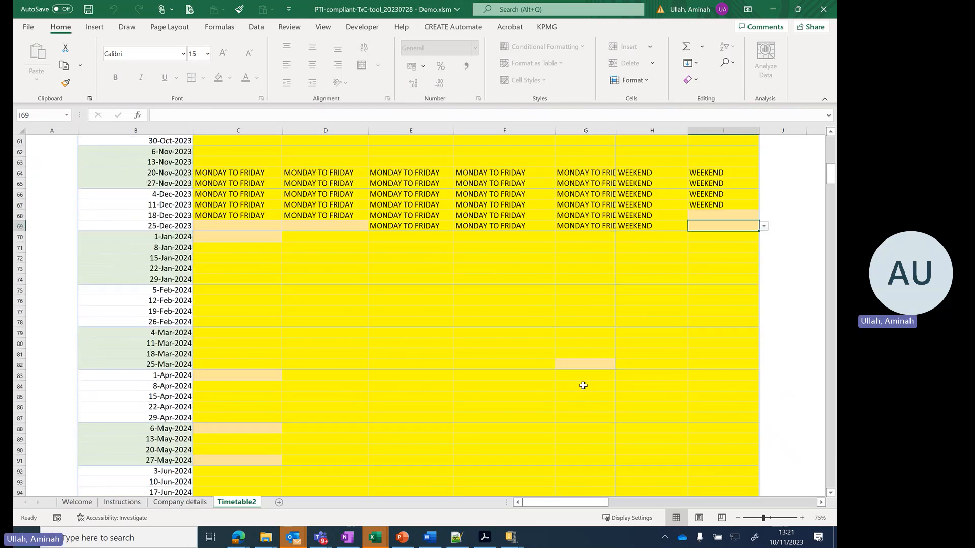
pyautogui.scroll(-20, 583, 385)
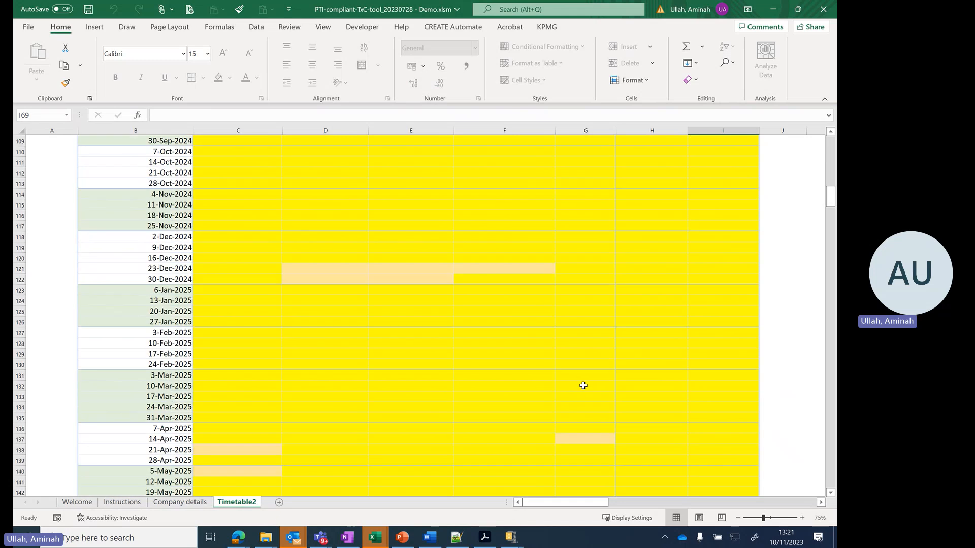
pyautogui.scroll(-4, 583, 385)
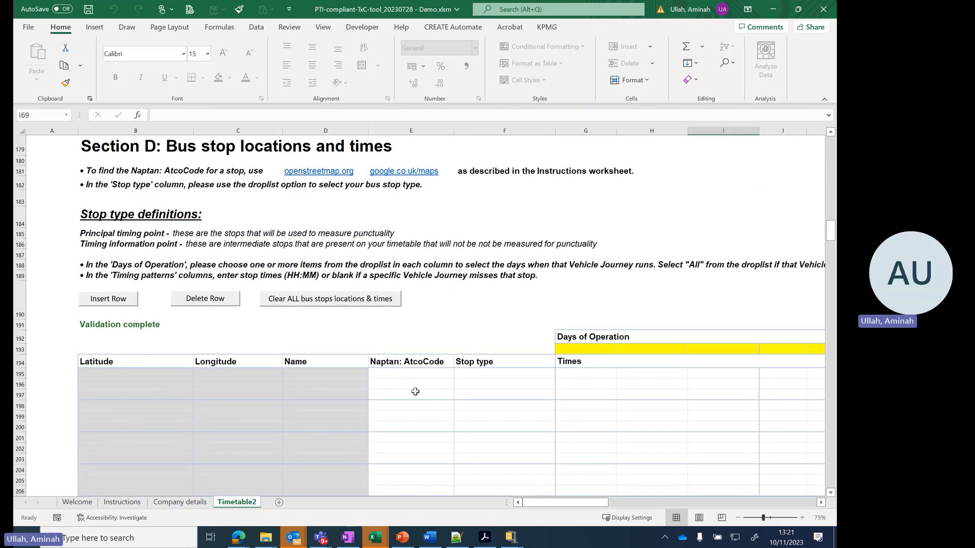
pyautogui.scroll(-1, 414, 386)
pyautogui.click(421, 346)
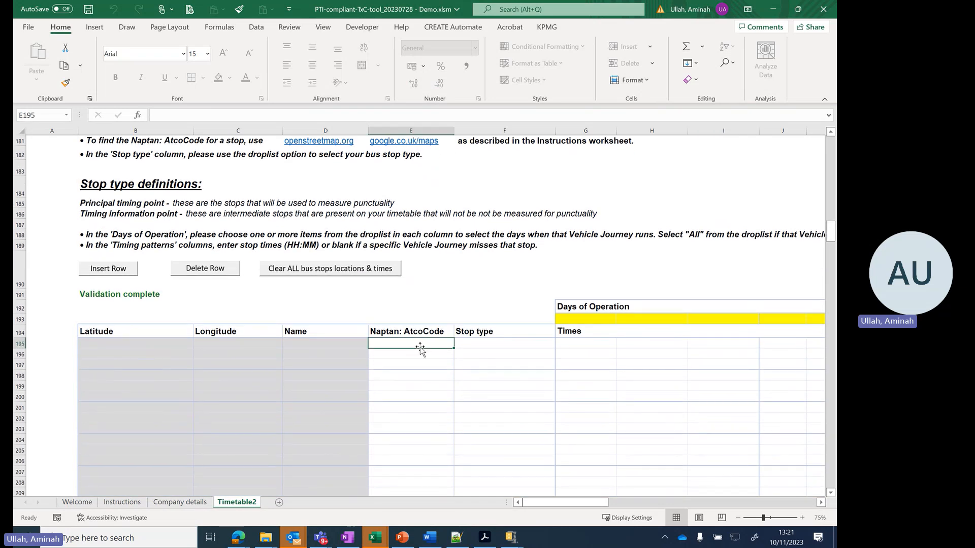
pyautogui.scroll(-2, 419, 346)
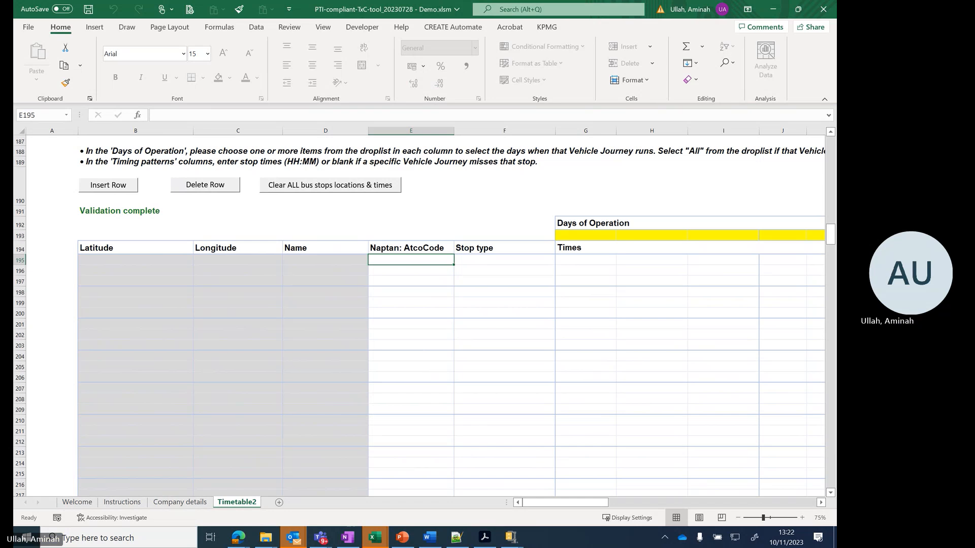
pyautogui.press('Down')
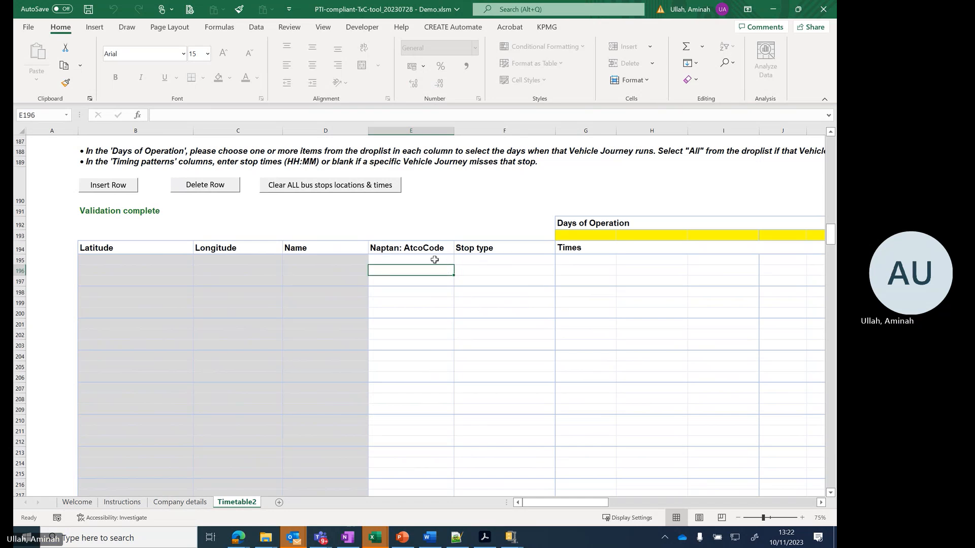
pyautogui.click(506, 260)
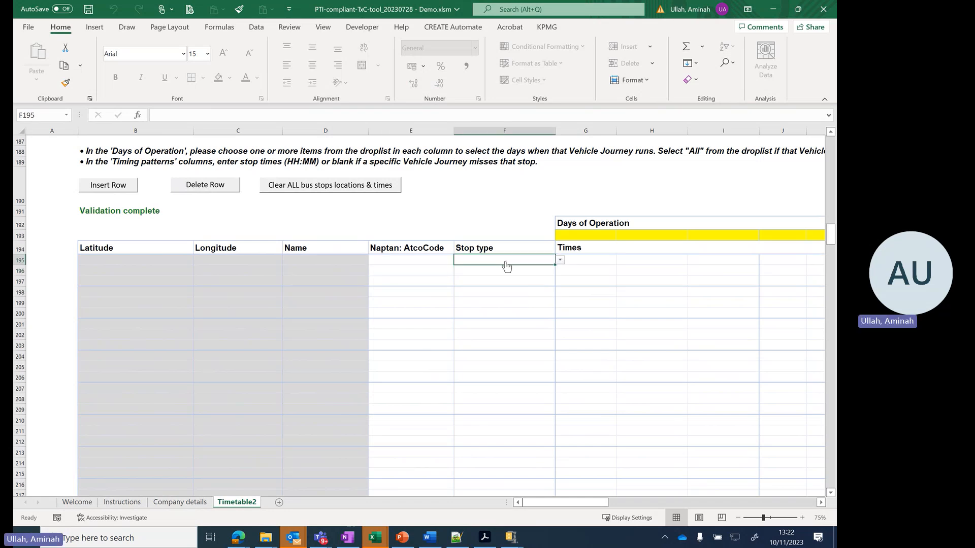
pyautogui.click(560, 260)
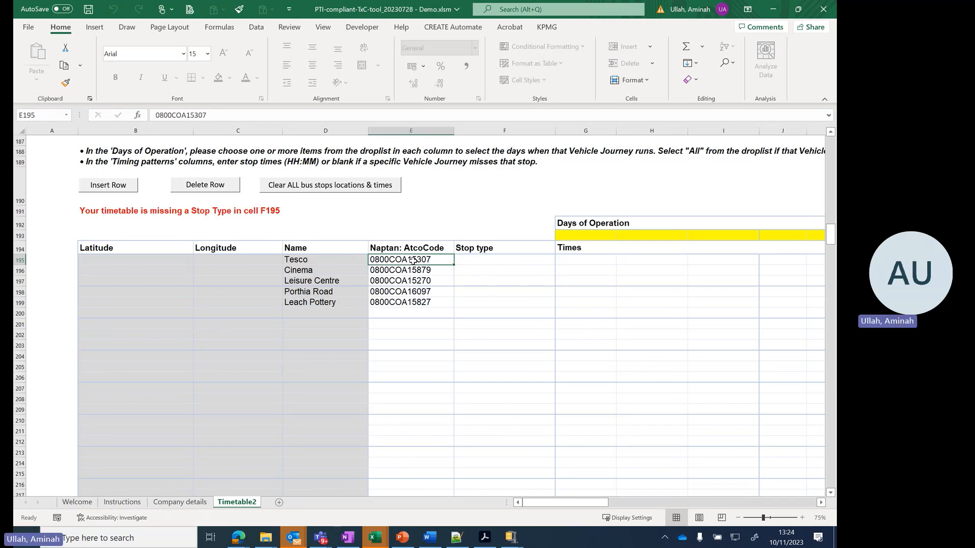
# - Set the Tesco stop's type to Principal Timing Point and enter 08:30 as its first journey time
pyautogui.click(495, 260)
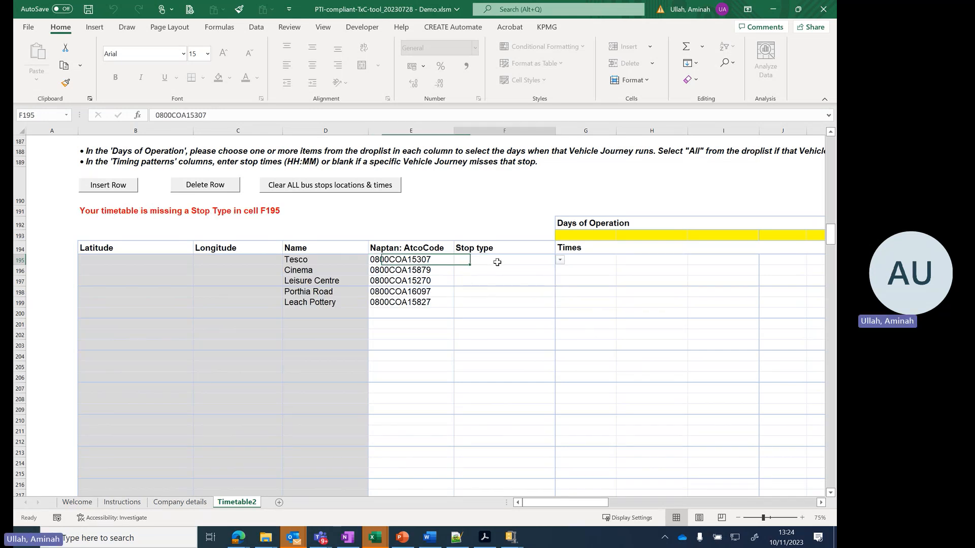
pyautogui.click(559, 260)
pyautogui.click(519, 275)
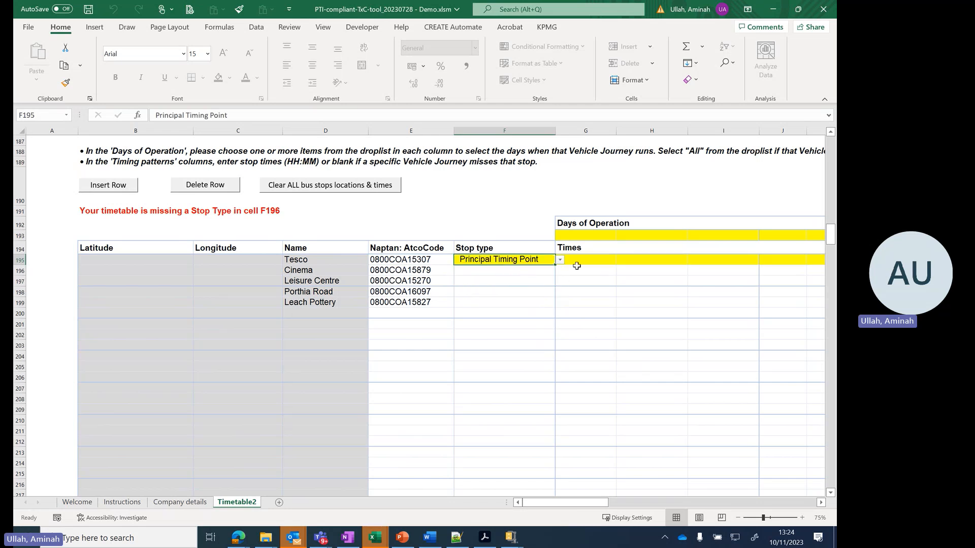
pyautogui.click(583, 259)
pyautogui.write('08:30')
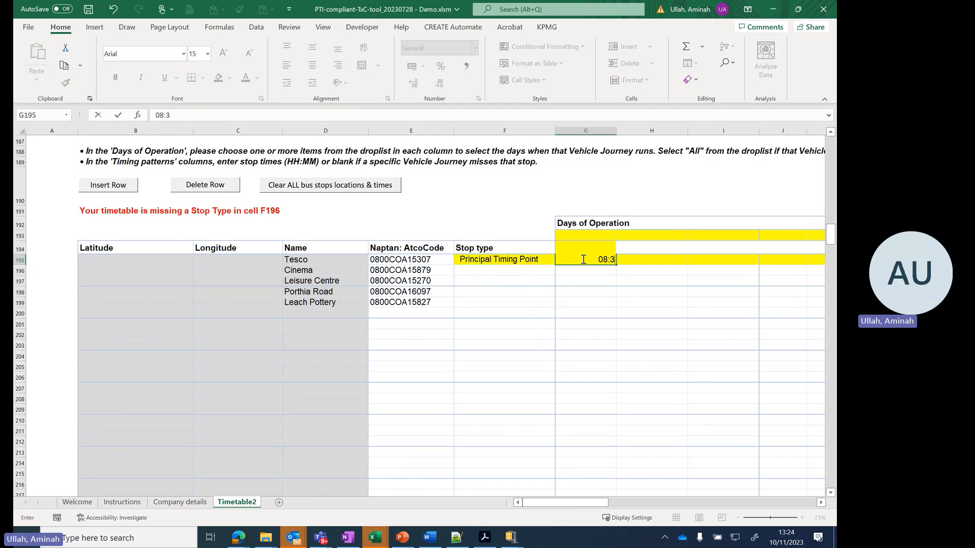
pyautogui.press('Return')
# - Set the Cinema stop's type to Timing Information Point and enter 08:40 as its first journey time
pyautogui.click(528, 271)
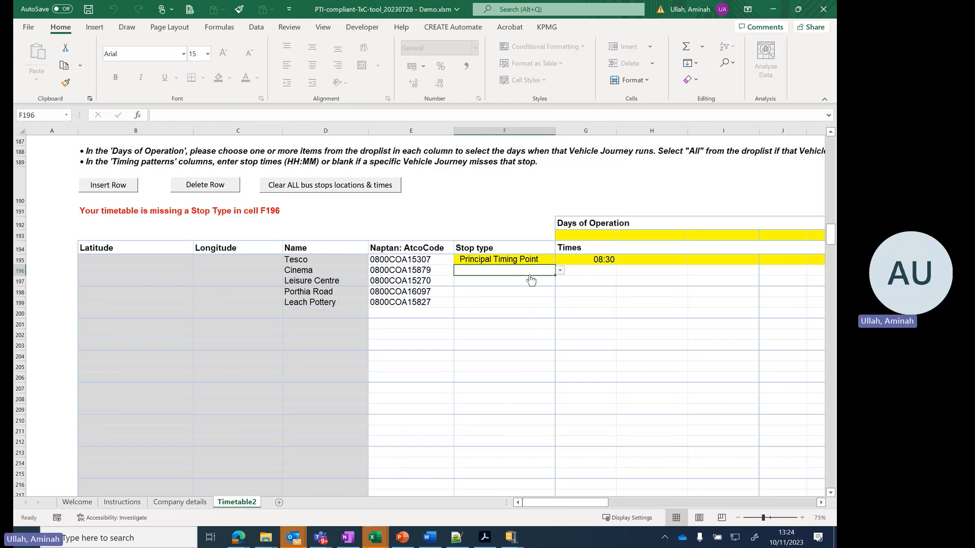
pyautogui.click(560, 272)
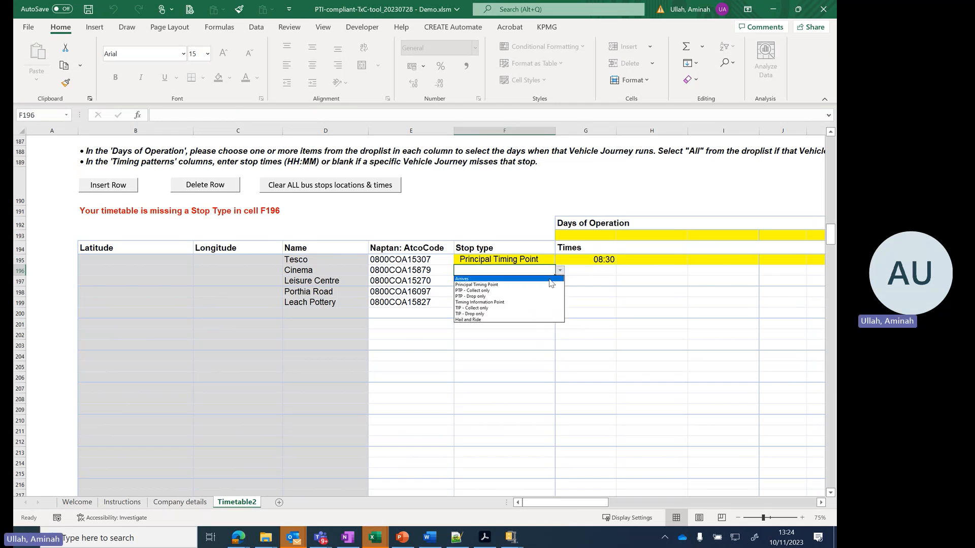
pyautogui.click(520, 302)
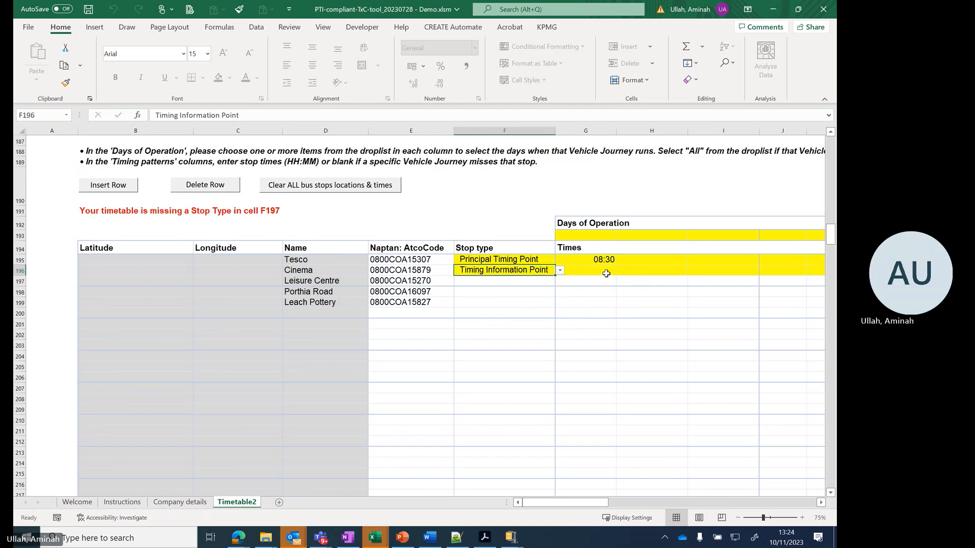
pyautogui.click(606, 272)
pyautogui.write('08:40')
pyautogui.press('Return')
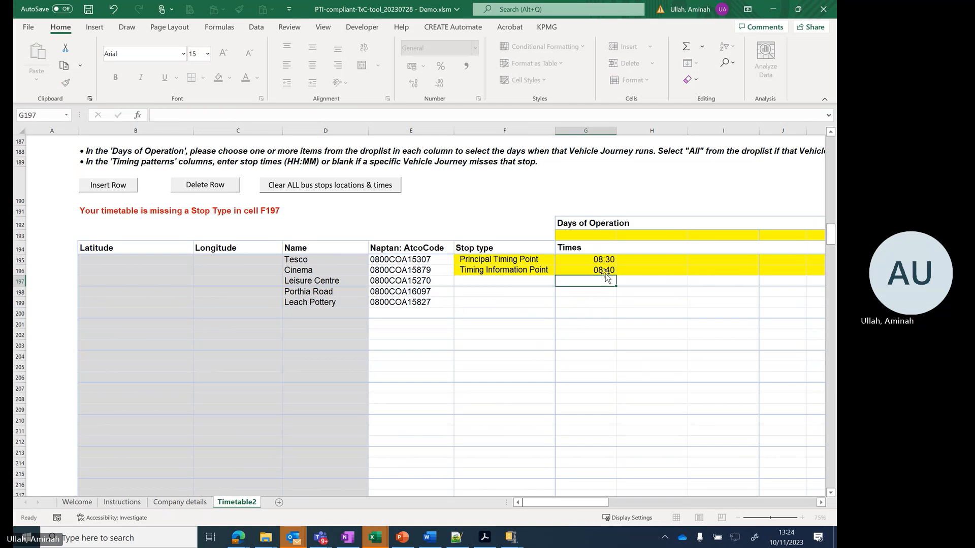
# - Set the Leisure Centre stop's type to Timing Information Point and enter 08:43 as its first journey time
pyautogui.click(535, 285)
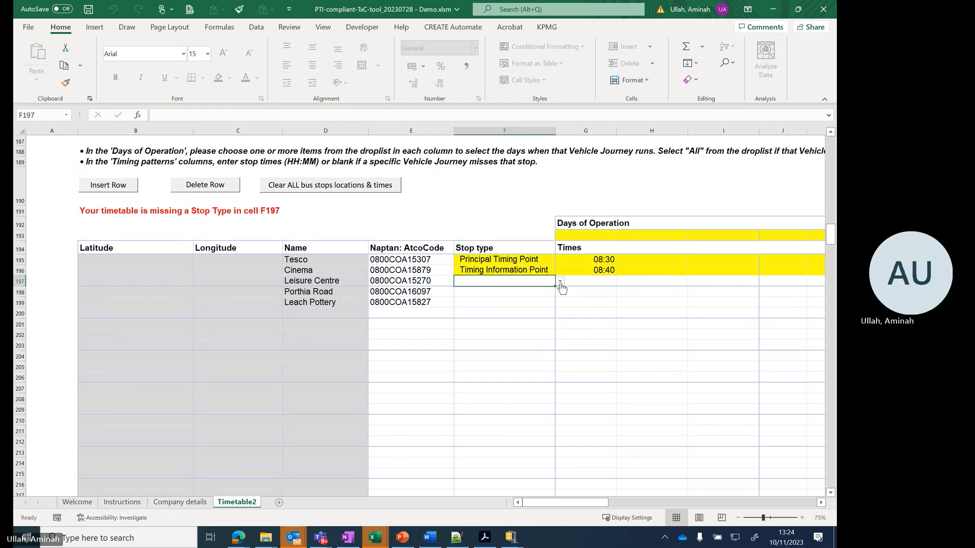
pyautogui.click(560, 283)
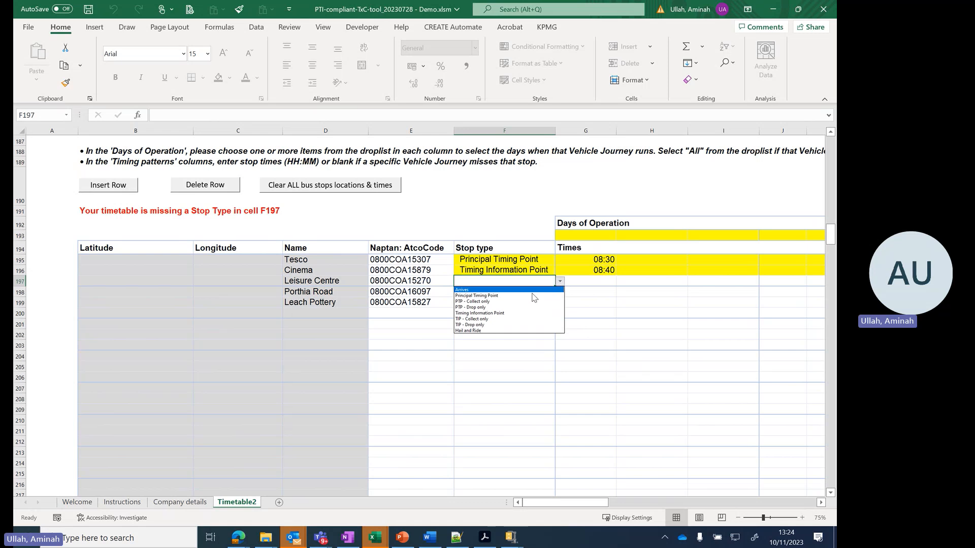
pyautogui.click(512, 313)
pyautogui.click(597, 283)
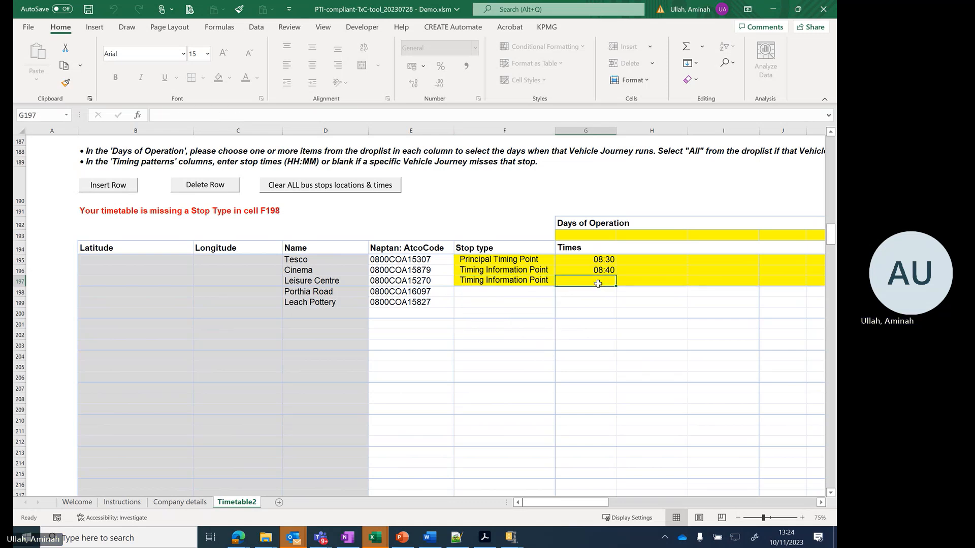
pyautogui.write('08:43')
pyautogui.press('Return')
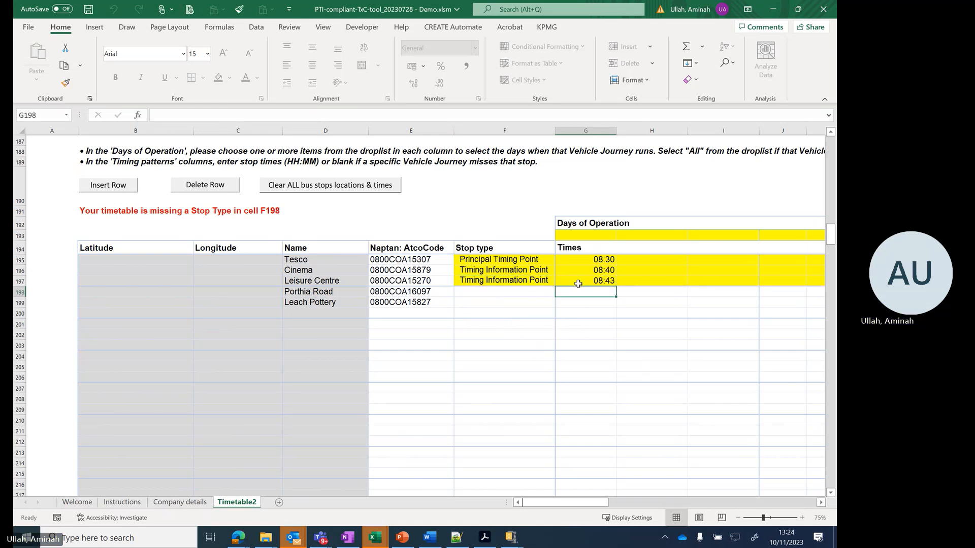
# - Set the Porthia Road stop's type to Principal Timing Point and enter 08:51 as its first journey time
pyautogui.click(537, 298)
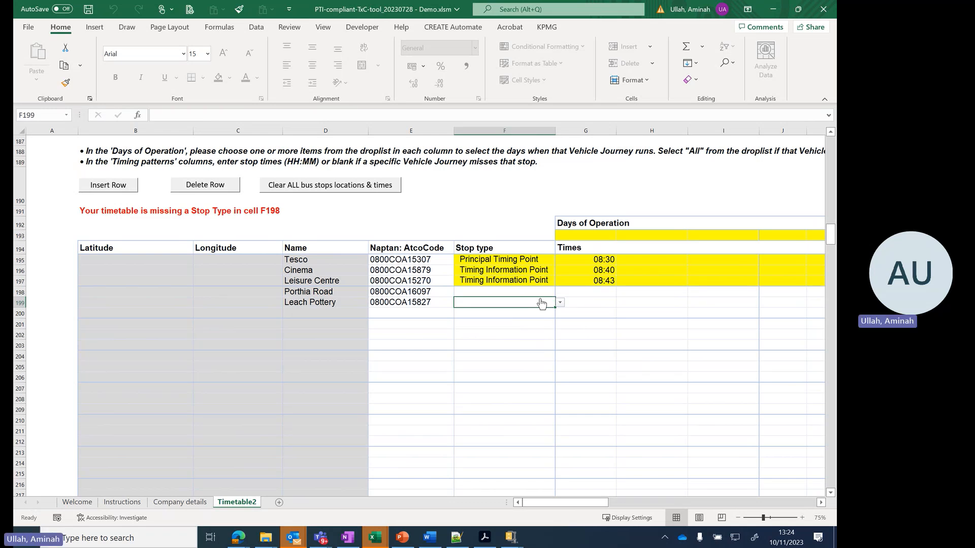
pyautogui.click(540, 293)
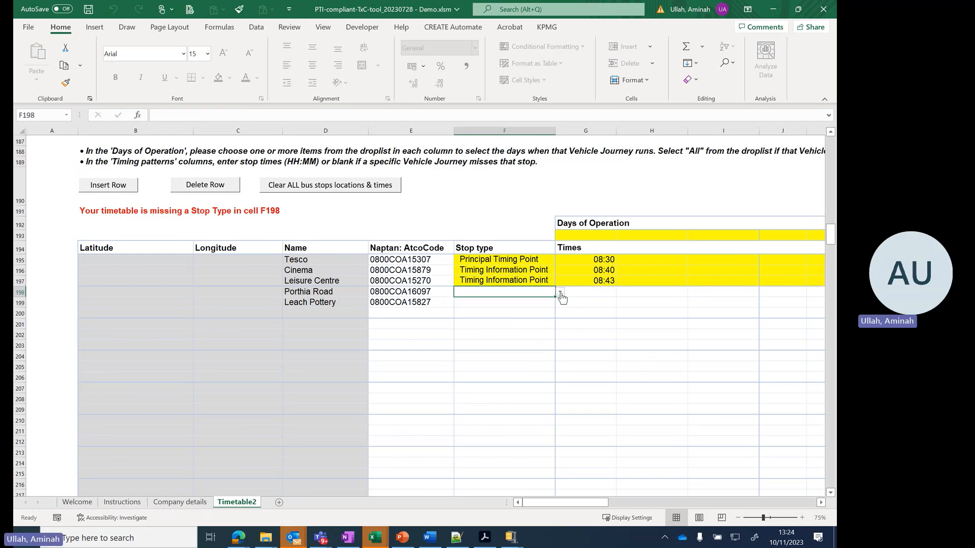
pyautogui.click(560, 295)
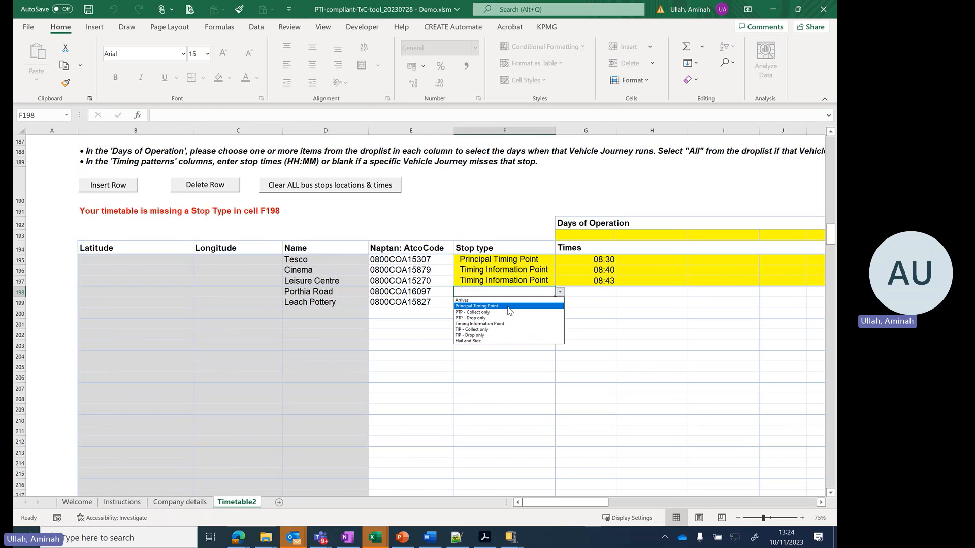
pyautogui.click(510, 307)
# - Set the Leach Pottery stop's type to PTP - Drop only and enter 08:58 as its first journey time
pyautogui.click(560, 304)
pyautogui.click(560, 304)
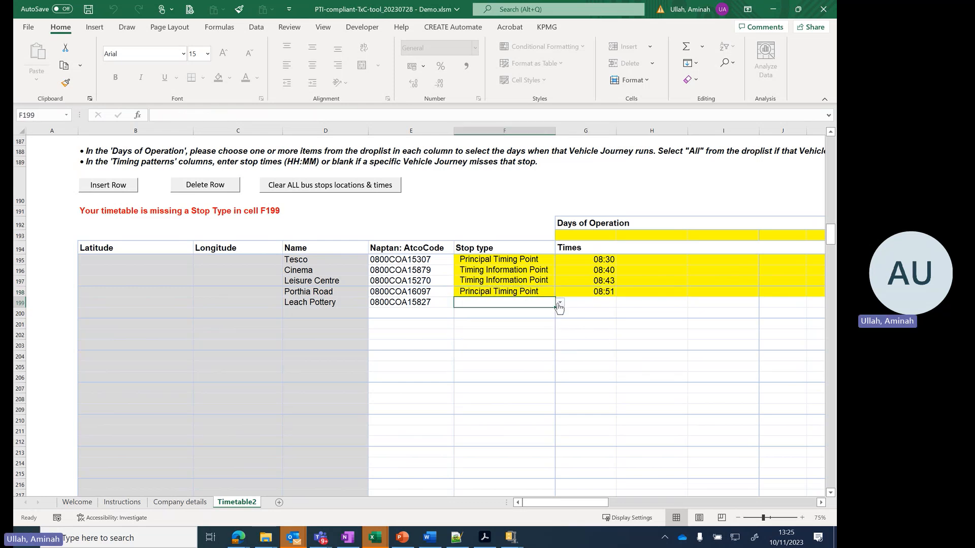
pyautogui.click(560, 305)
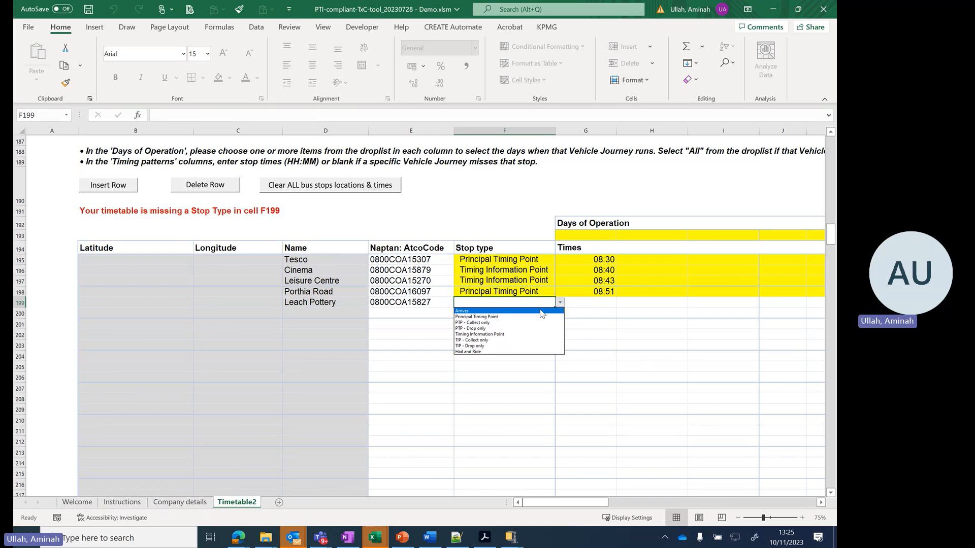
pyautogui.click(496, 329)
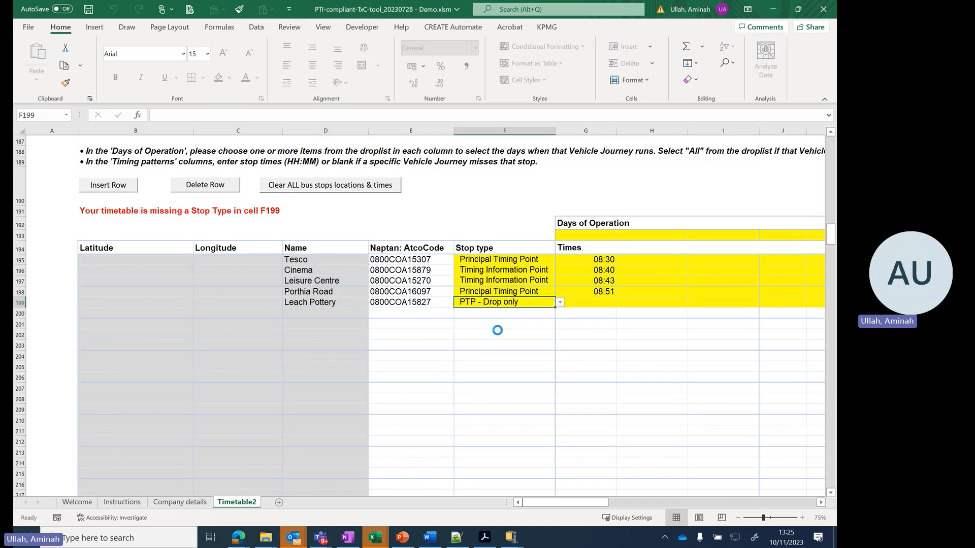
pyautogui.click(592, 304)
pyautogui.write('08:5')
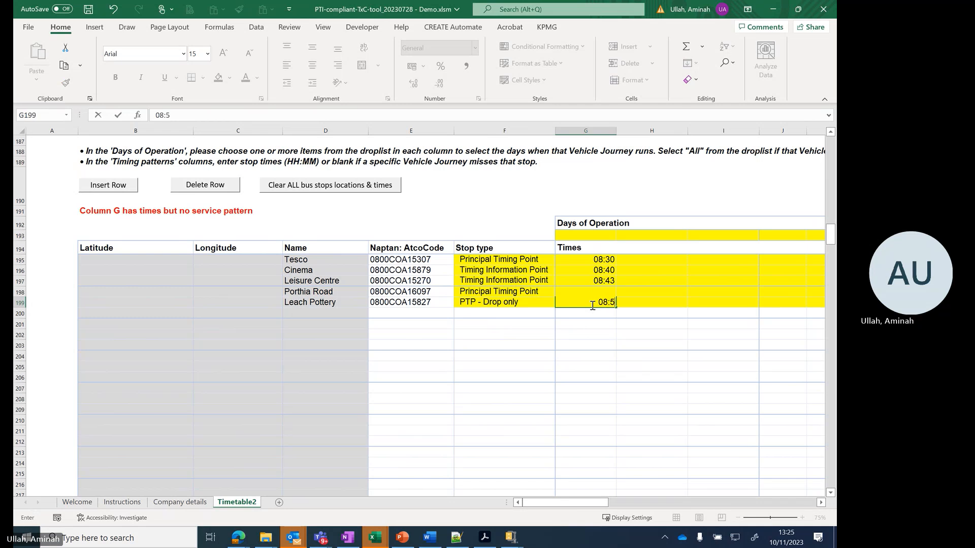
pyautogui.write('8')
pyautogui.press('Return')
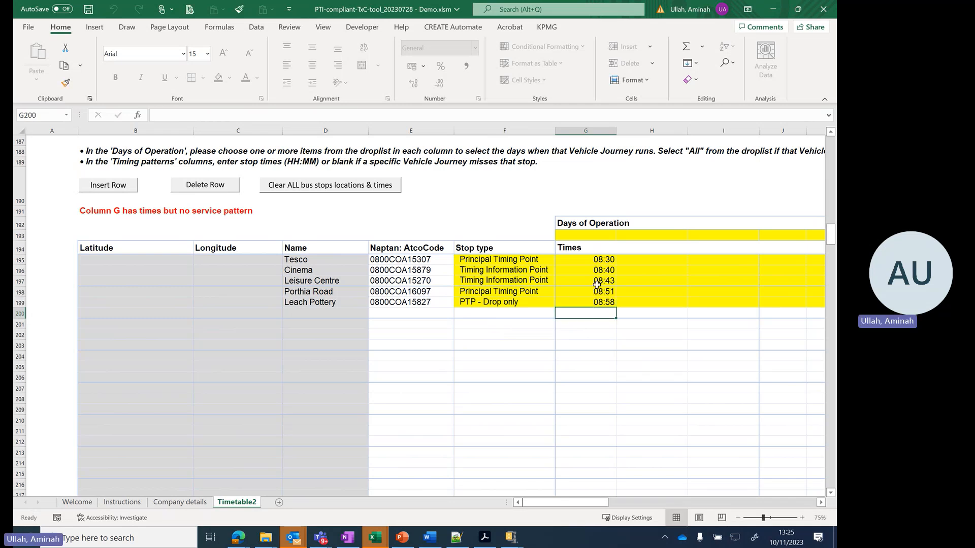
# - Set the Days of Operation for the first journey column (G193) to MONDAY TO FRIDAY
pyautogui.click(596, 237)
pyautogui.click(620, 236)
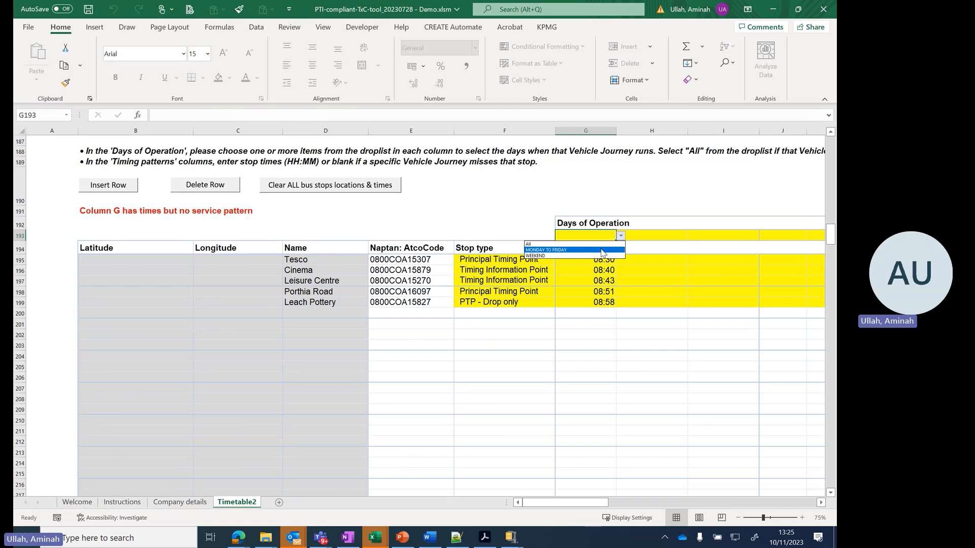
pyautogui.click(603, 251)
# - Set the Days of Operation for the second journey column (H193) to WEEKEND
pyautogui.click(677, 247)
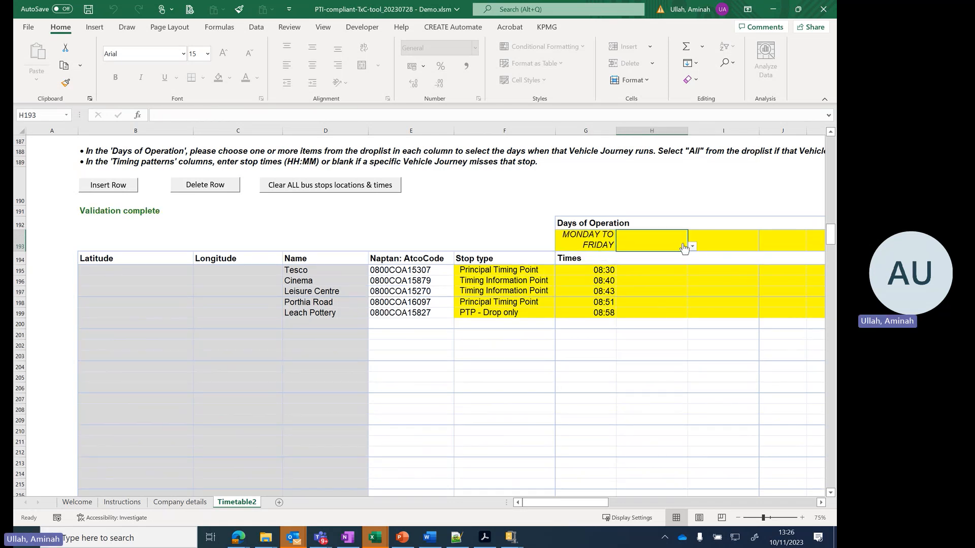
pyautogui.click(692, 247)
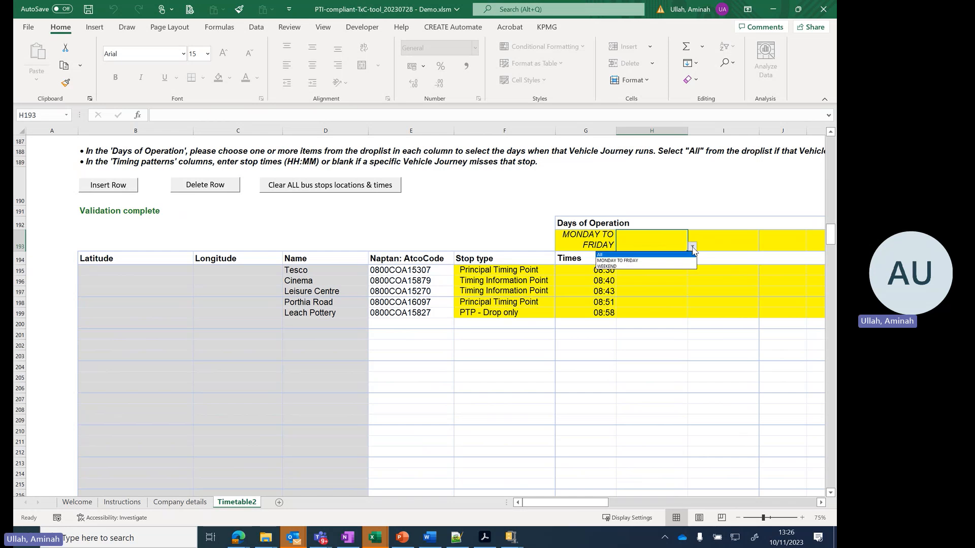
pyautogui.click(650, 266)
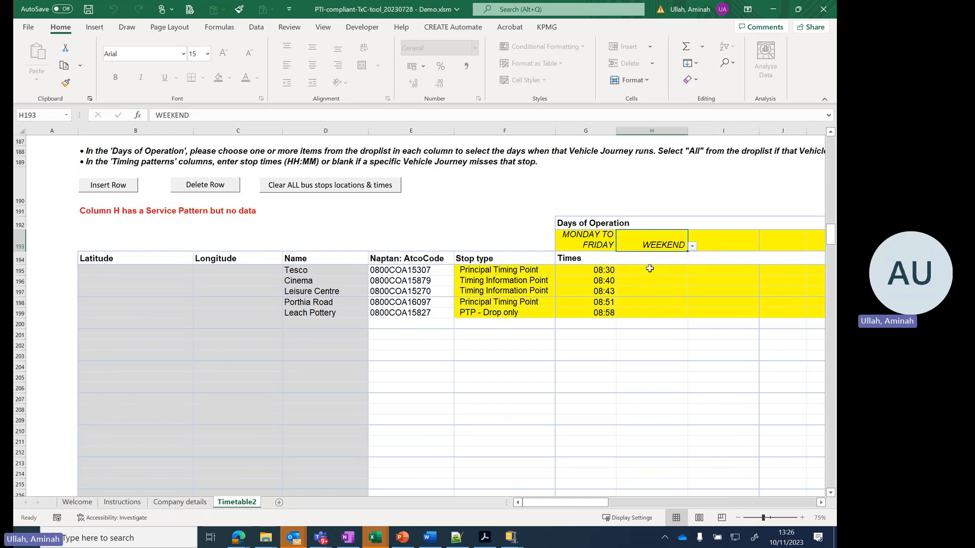
# - Enter the weekend times 13:00 for Tesco, 13:10 for Cinema, 13:13 for Leisure Centre and 13:21 for Leach Pottery, leaving Porthia Road blank
pyautogui.click(661, 272)
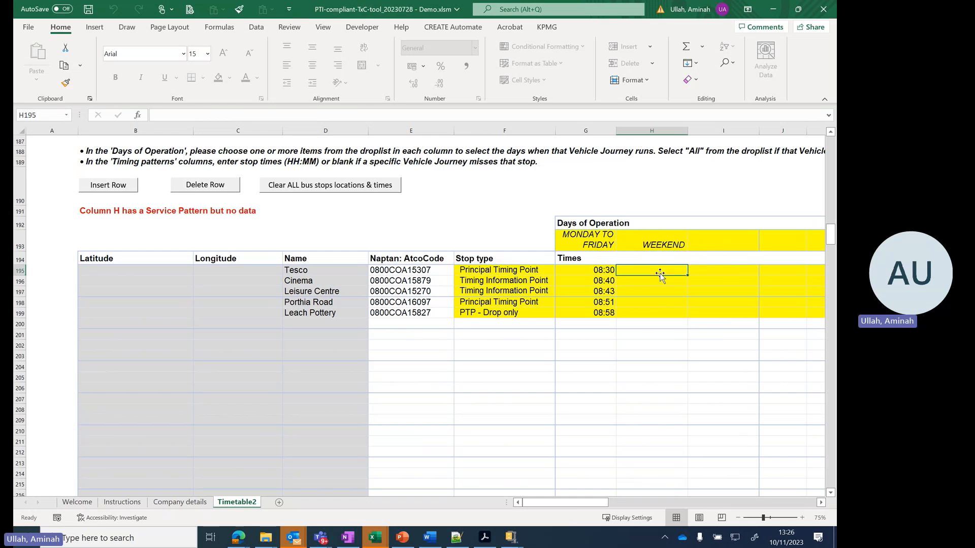
pyautogui.write('13:00')
pyautogui.press('Return')
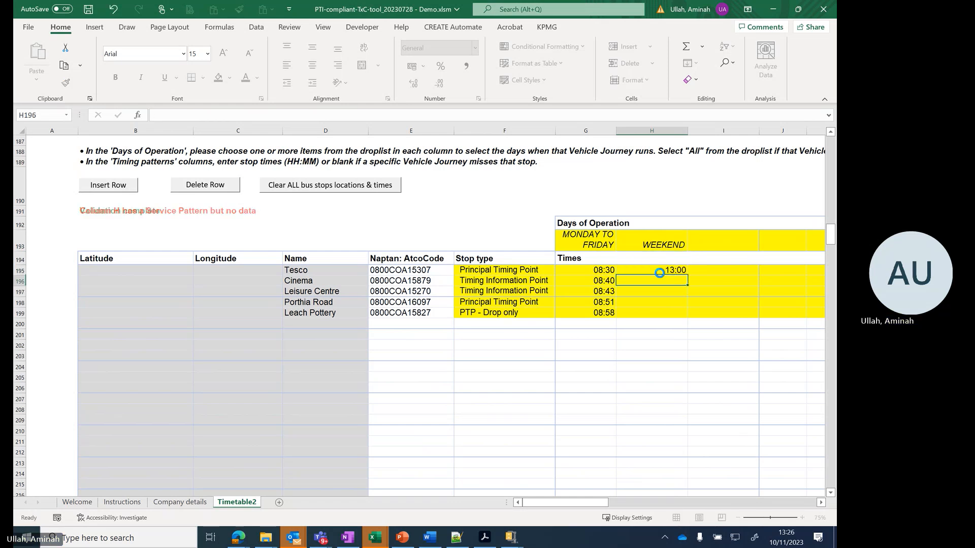
pyautogui.write('13:10')
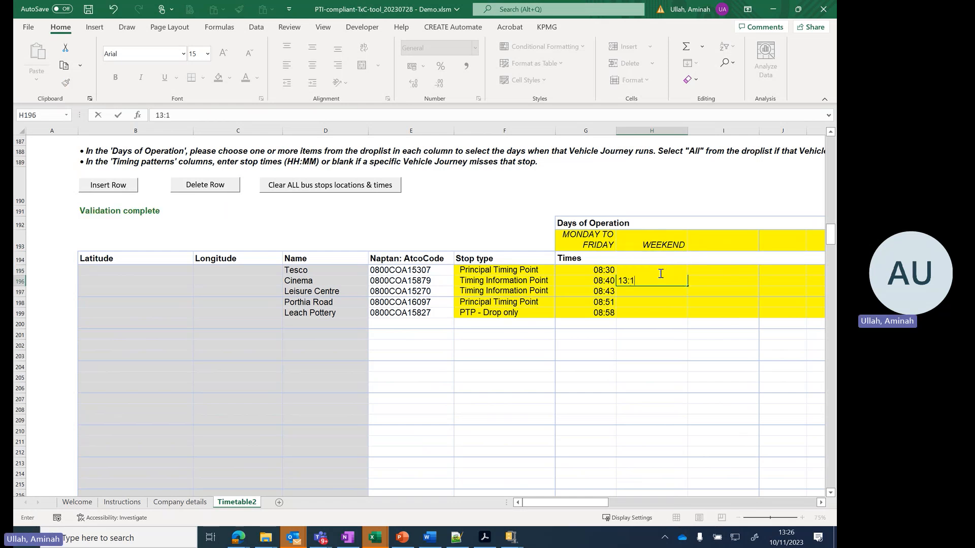
pyautogui.press('Return')
pyautogui.write('13:13')
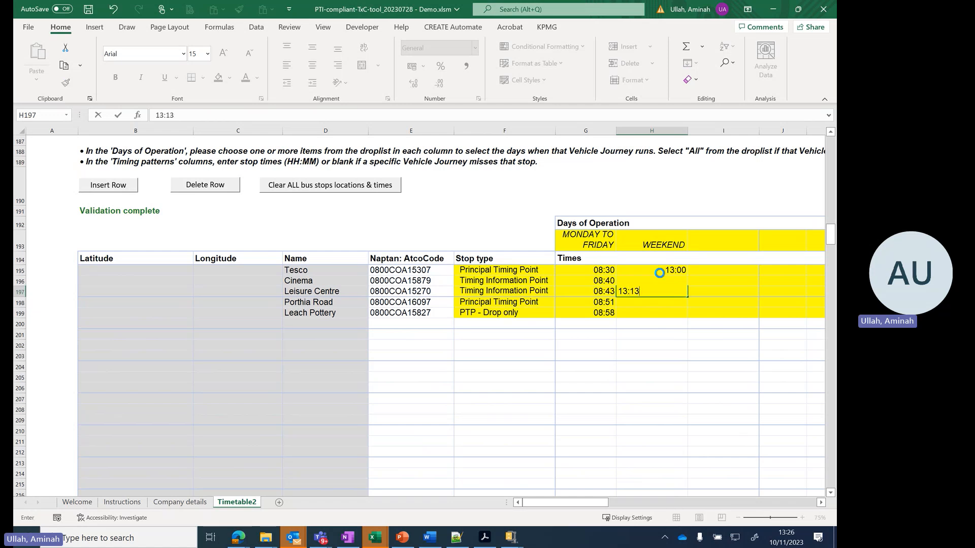
pyautogui.press('Return')
pyautogui.press('Return')
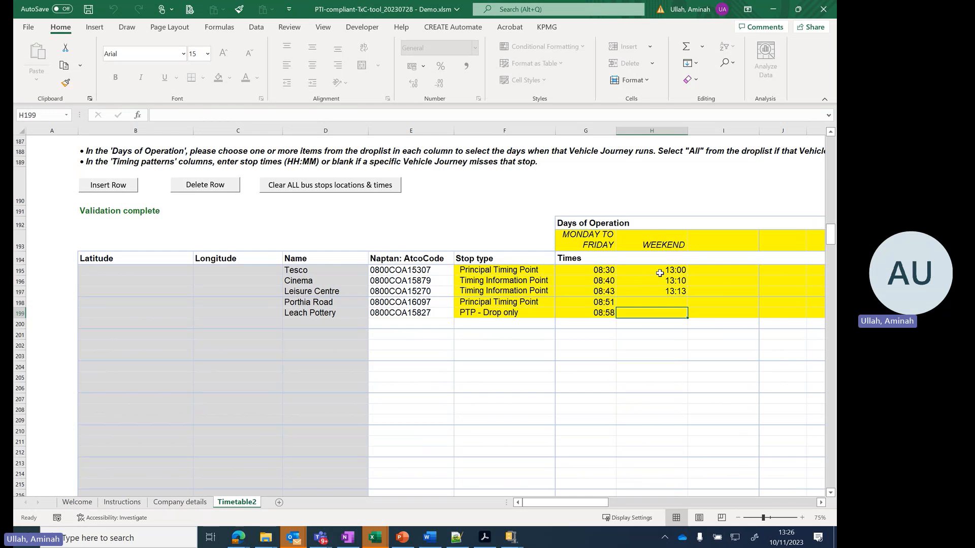
pyautogui.write('13:21')
pyautogui.press('Return')
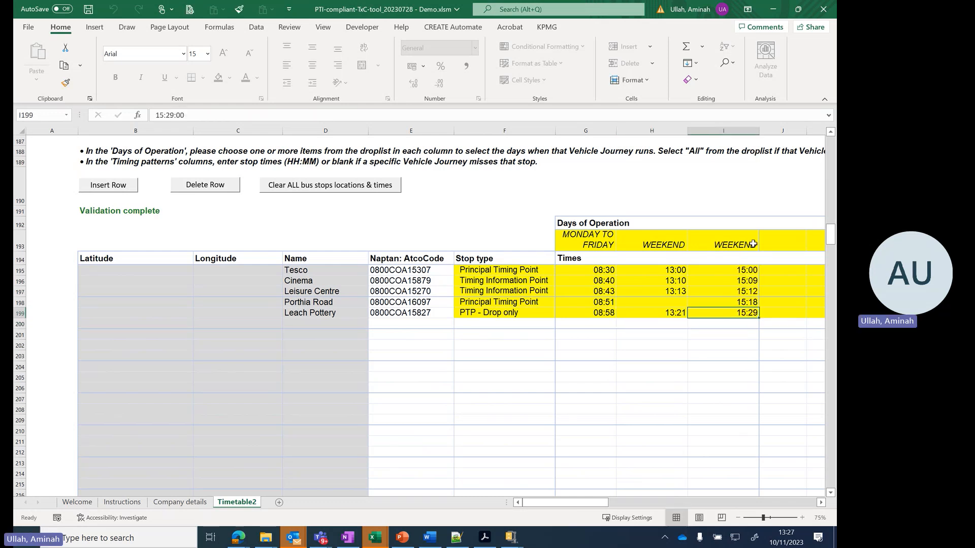
pyautogui.click(752, 244)
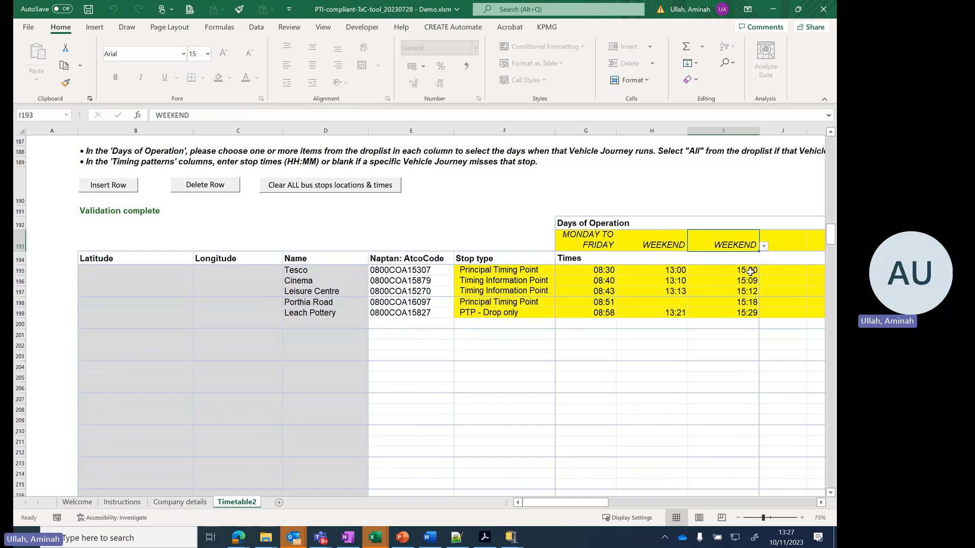
pyautogui.click(747, 316)
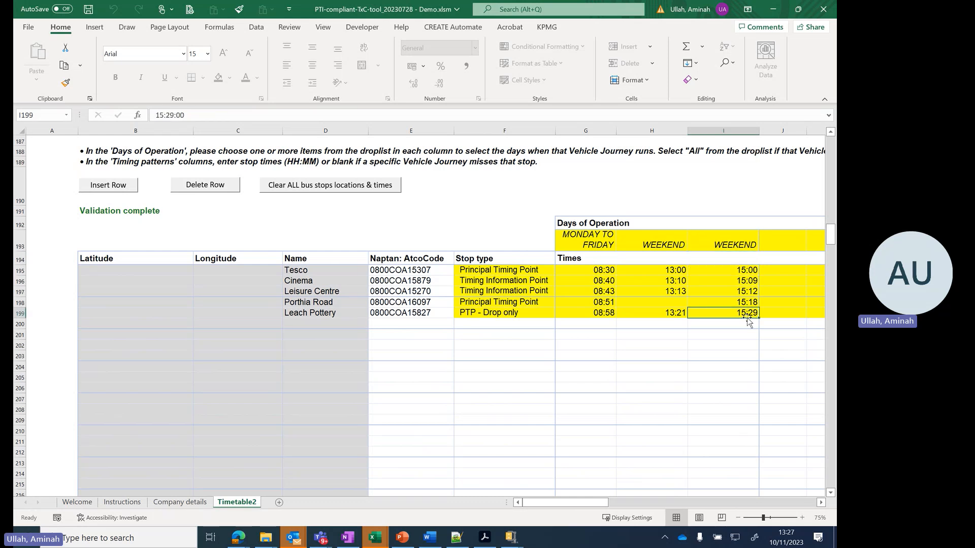
pyautogui.click(645, 378)
pyautogui.scroll(1, 645, 377)
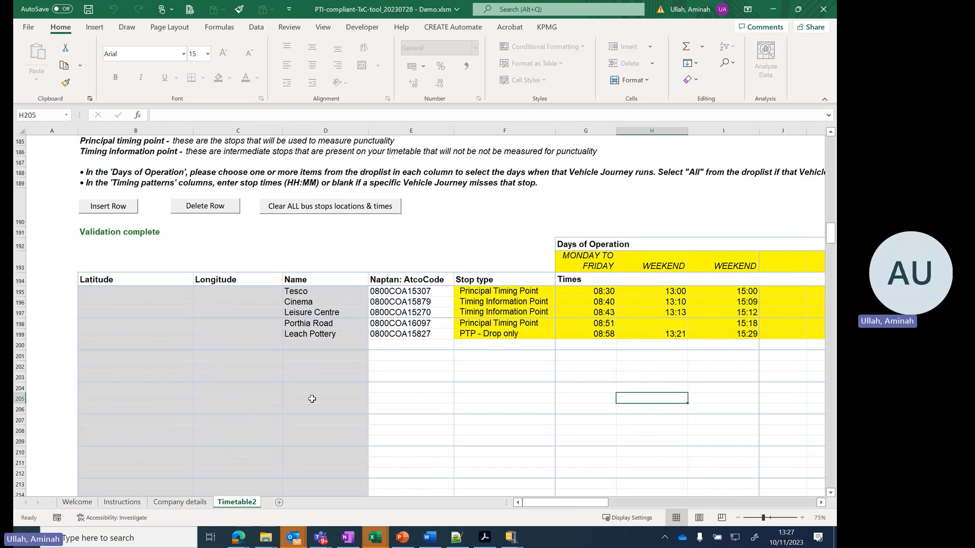
# - Add another timetable worksheet from the Company details sheet and rename it 12x - inbound
pyautogui.click(179, 503)
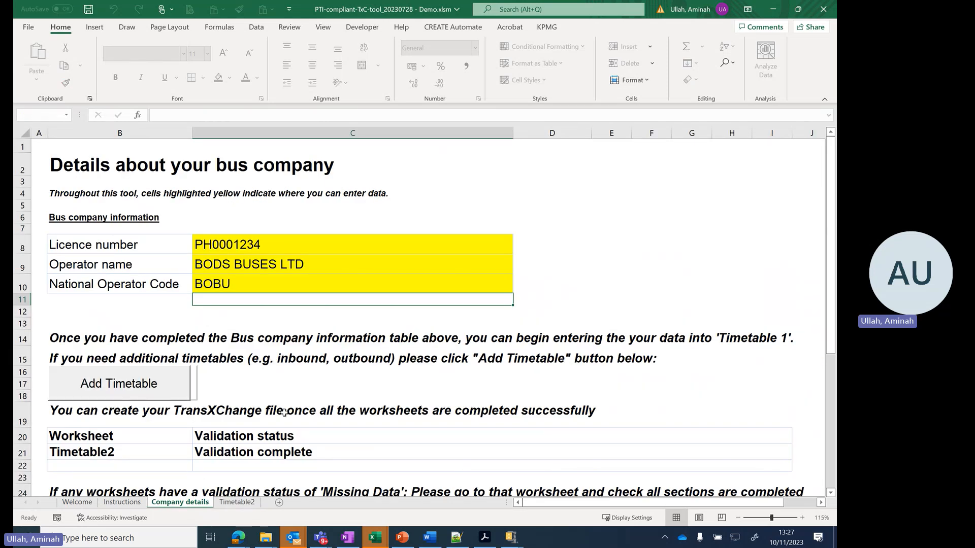
pyautogui.click(164, 393)
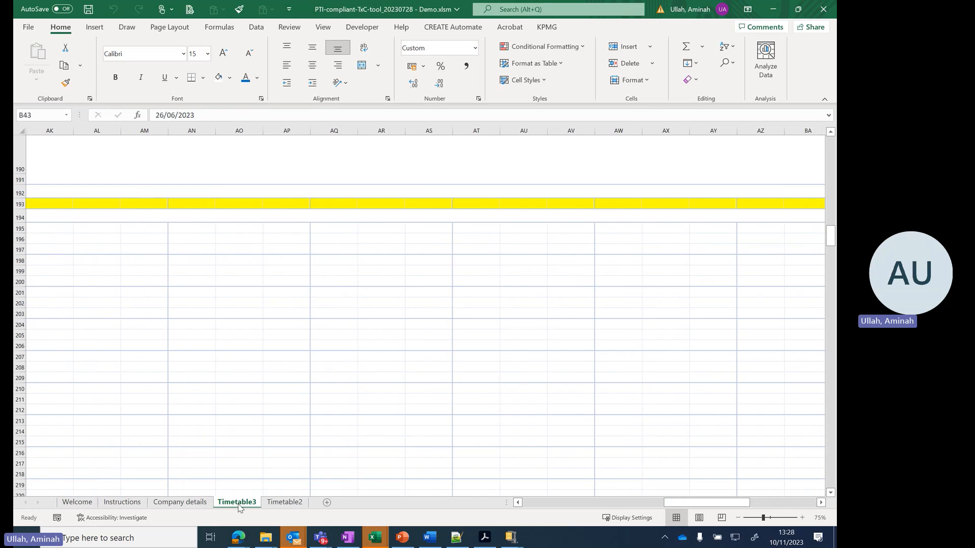
pyautogui.rightClick(238, 505)
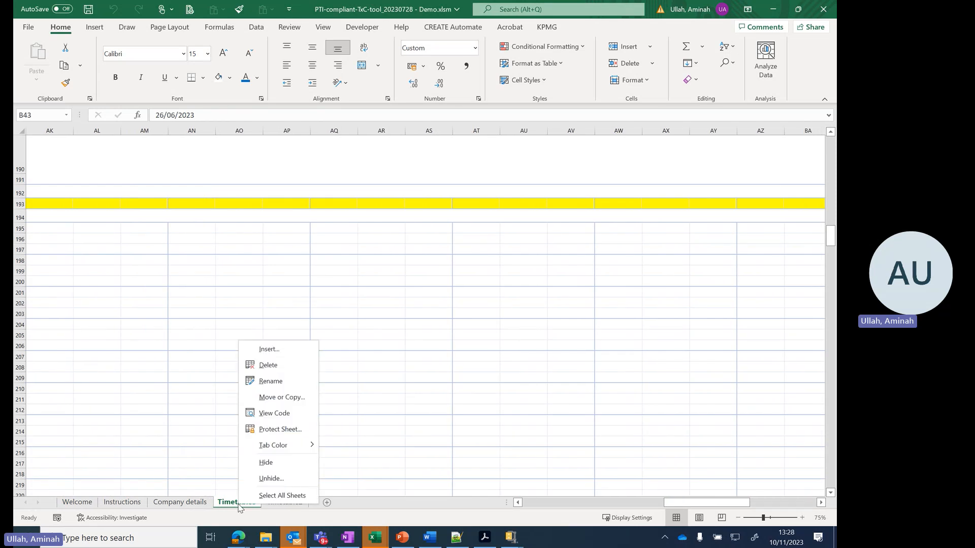
pyautogui.click(277, 381)
pyautogui.write('12x')
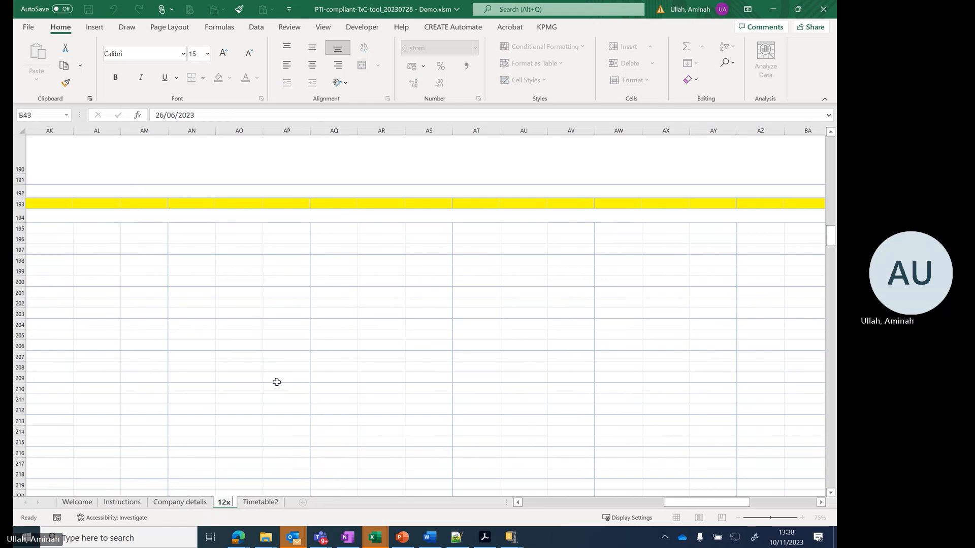
pyautogui.write(' - inbound')
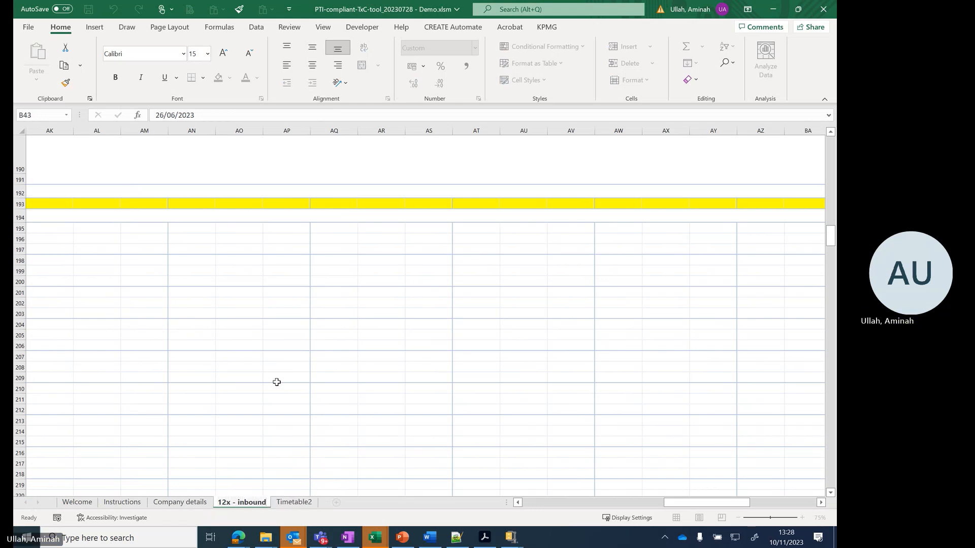
# - Rename the completed Timetable2 worksheet as 12x - outbound and switch to the 12x - inbound worksheet
pyautogui.click(297, 502)
pyautogui.rightClick(297, 501)
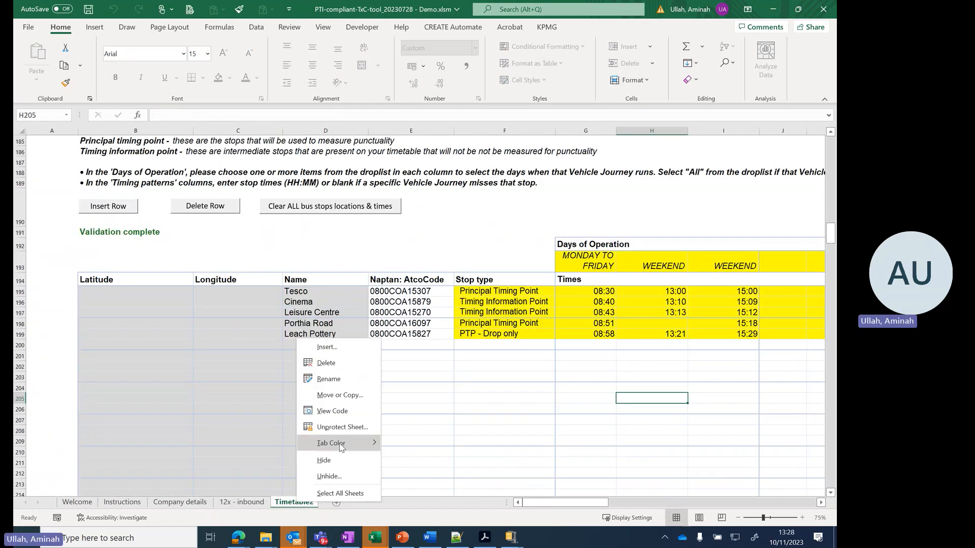
pyautogui.click(338, 380)
pyautogui.write('12x')
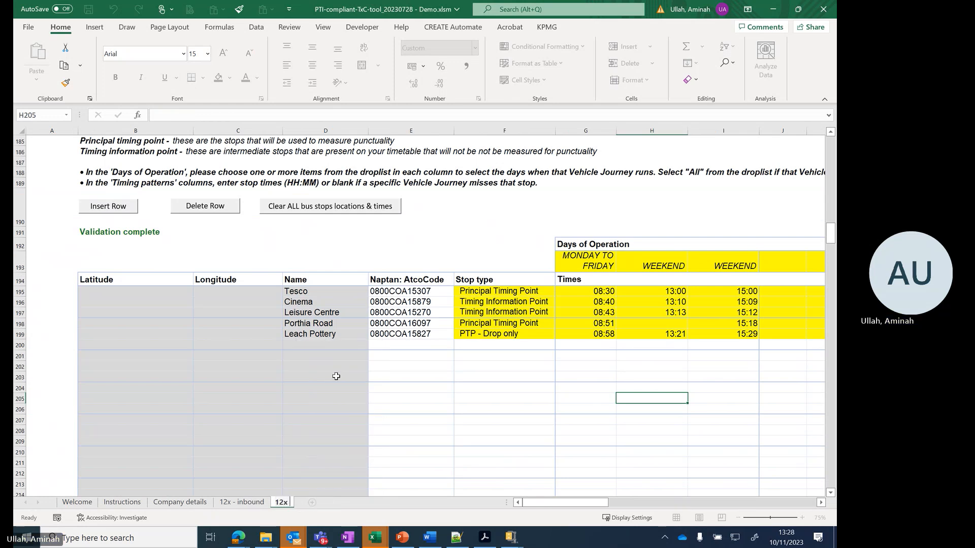
pyautogui.write(' - outbound')
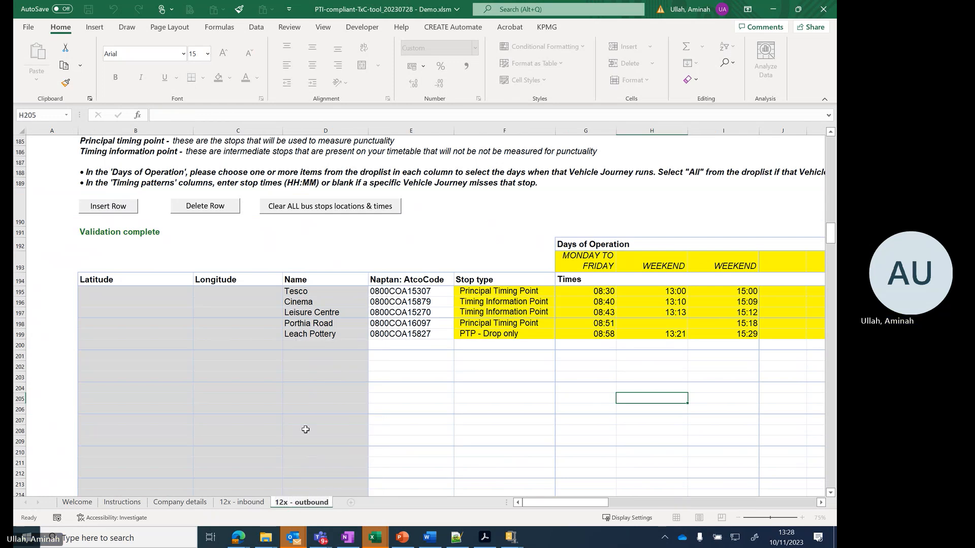
pyautogui.click(243, 502)
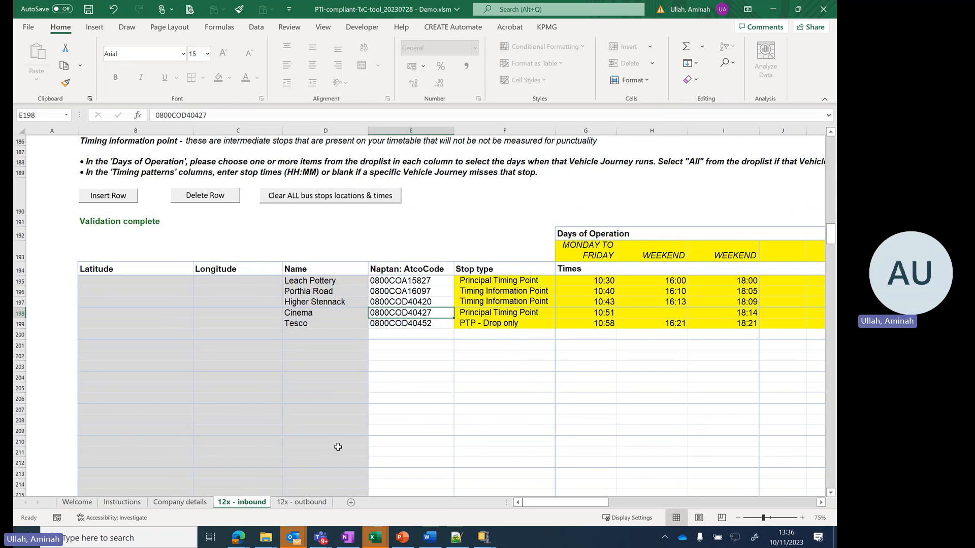
# - Add an extra timetable worksheet from the Company details sheet and delete that unneeded worksheet again
pyautogui.click(183, 503)
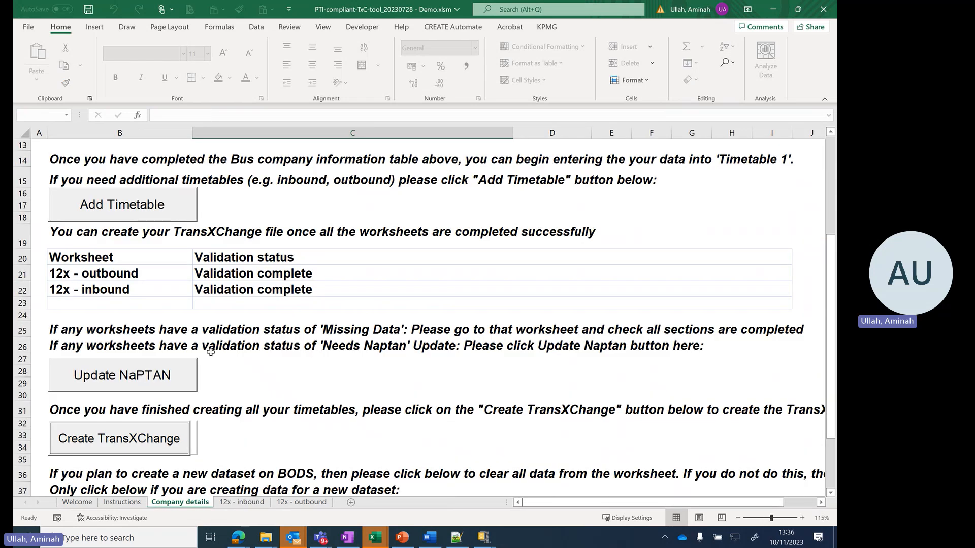
pyautogui.click(144, 201)
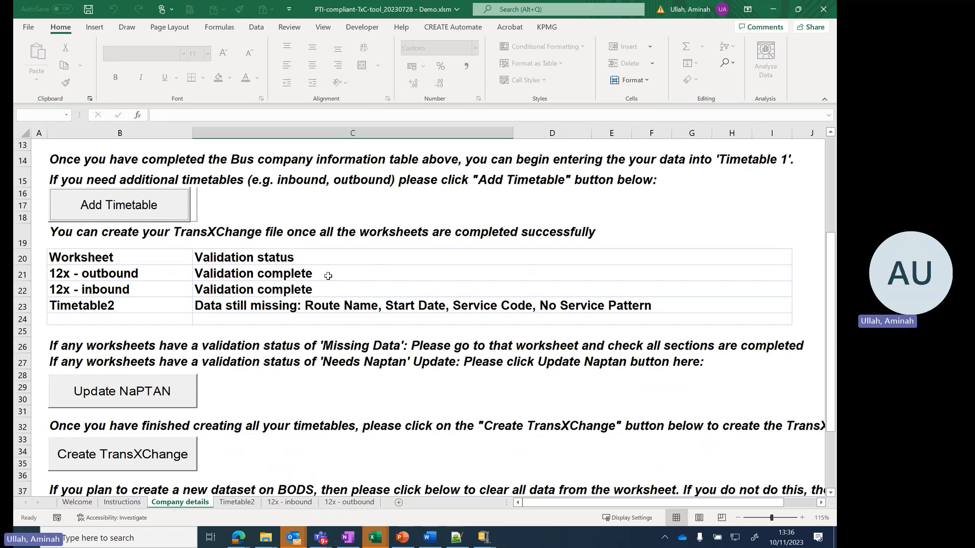
pyautogui.rightClick(236, 503)
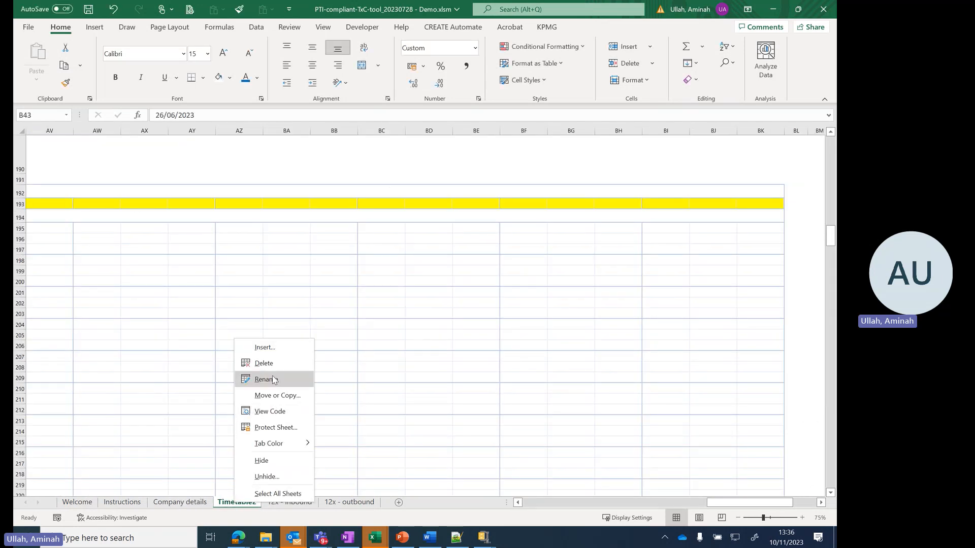
pyautogui.click(262, 363)
pyautogui.click(408, 299)
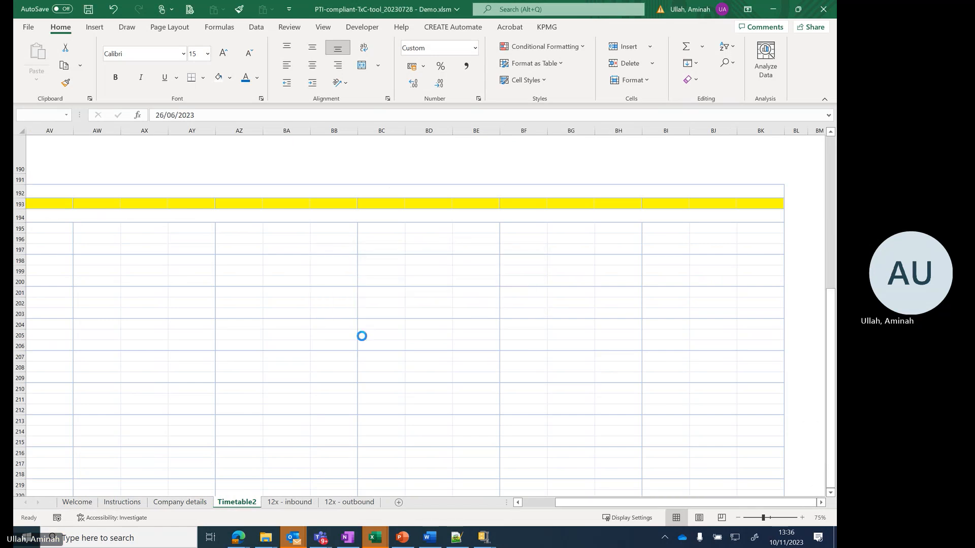
# - Run the NaPTAN update from the Company details sheet and check the stop coordinates on the 12x - inbound worksheet
pyautogui.click(182, 502)
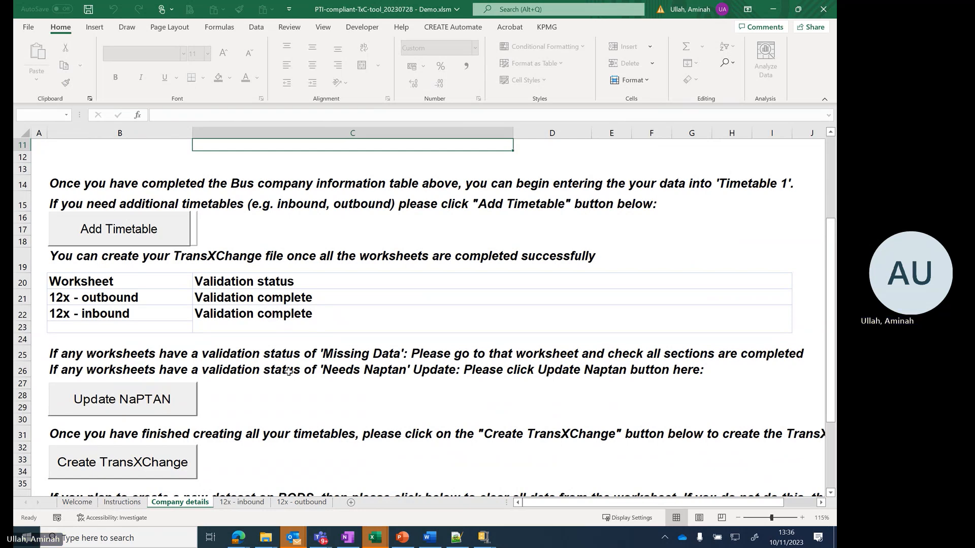
pyautogui.scroll(-1, 288, 372)
pyautogui.click(179, 375)
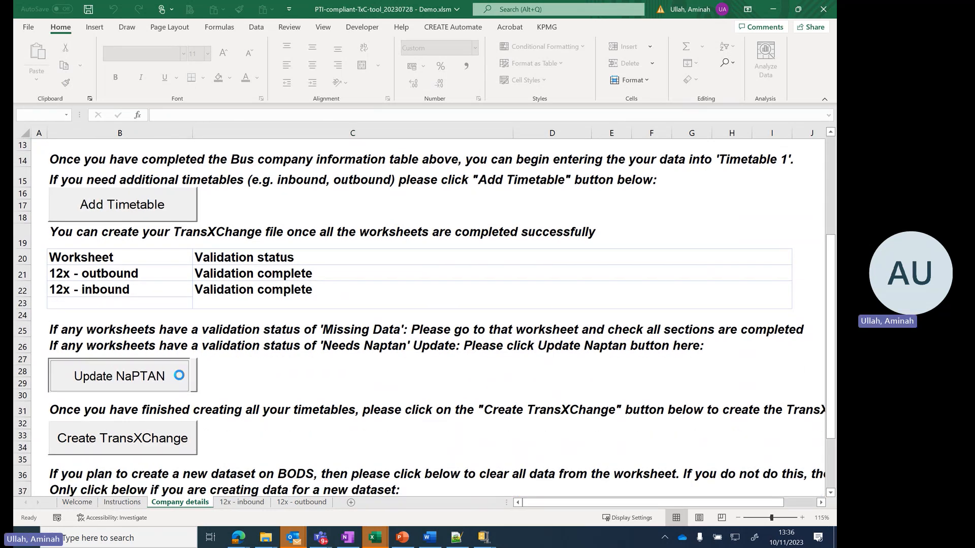
pyautogui.click(519, 307)
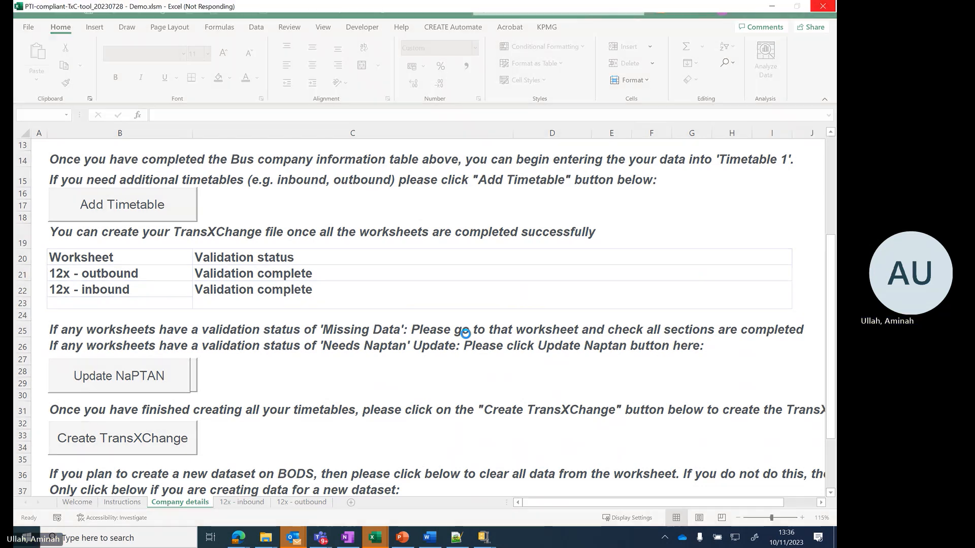
pyautogui.click(444, 303)
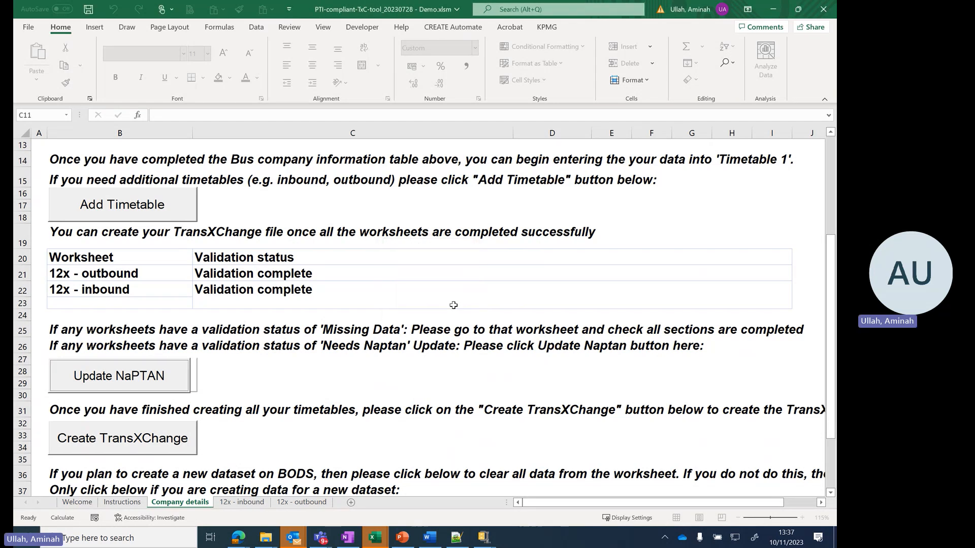
pyautogui.click(230, 504)
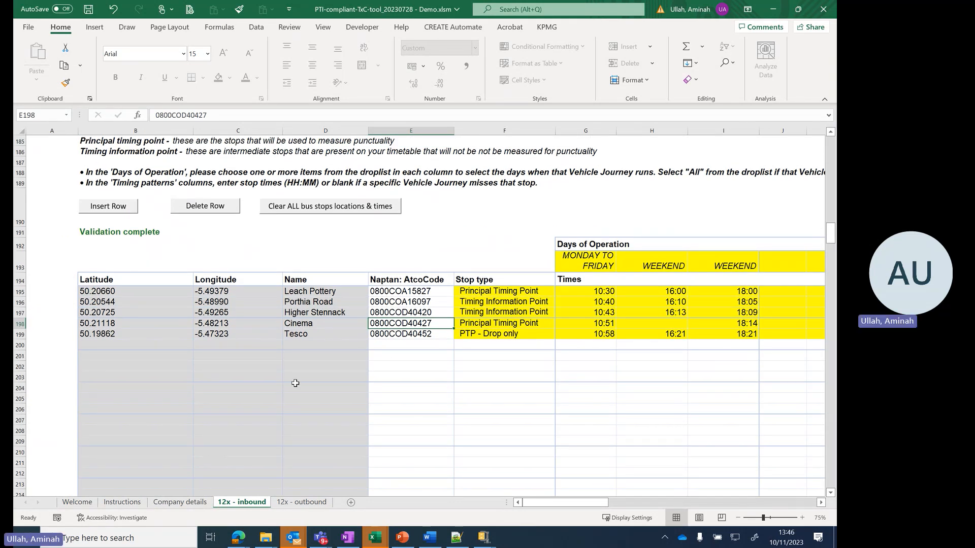
# - Create the TransXChange file from the Company details sheet and save it as a zip in the Documents test folder
pyautogui.click(180, 502)
pyautogui.click(122, 436)
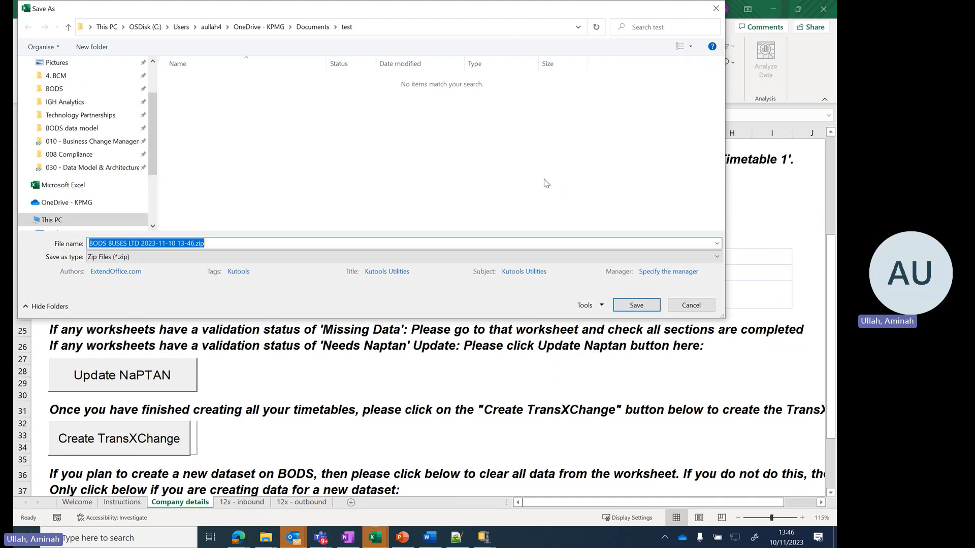
pyautogui.click(634, 305)
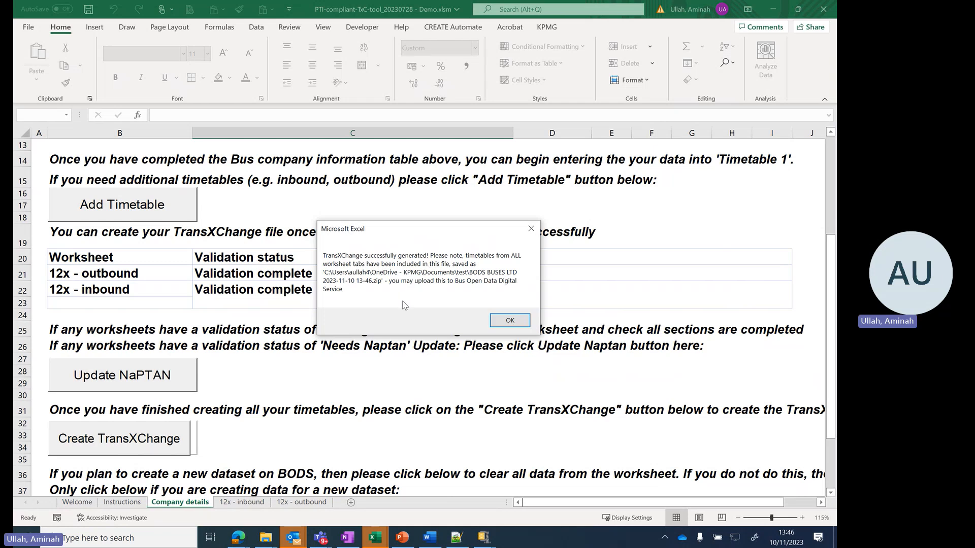
pyautogui.click(494, 325)
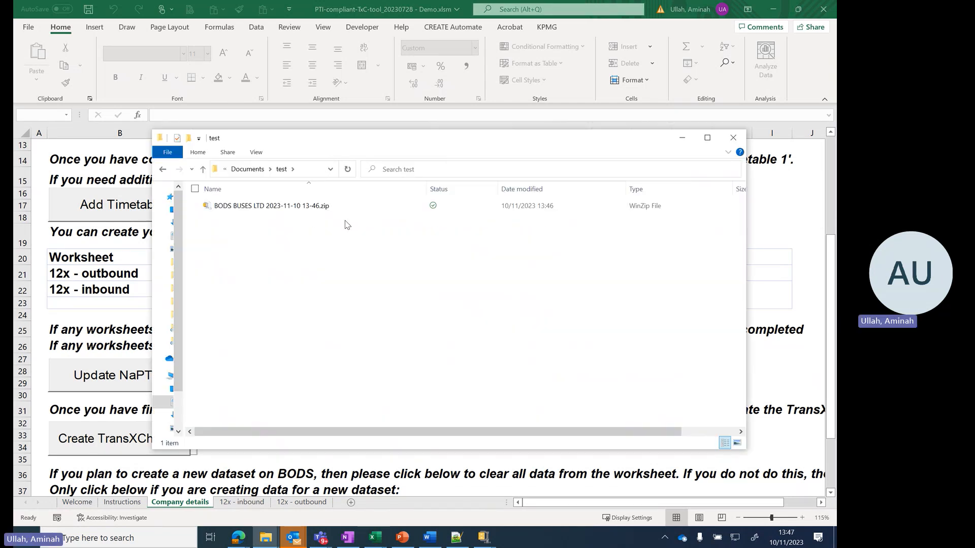